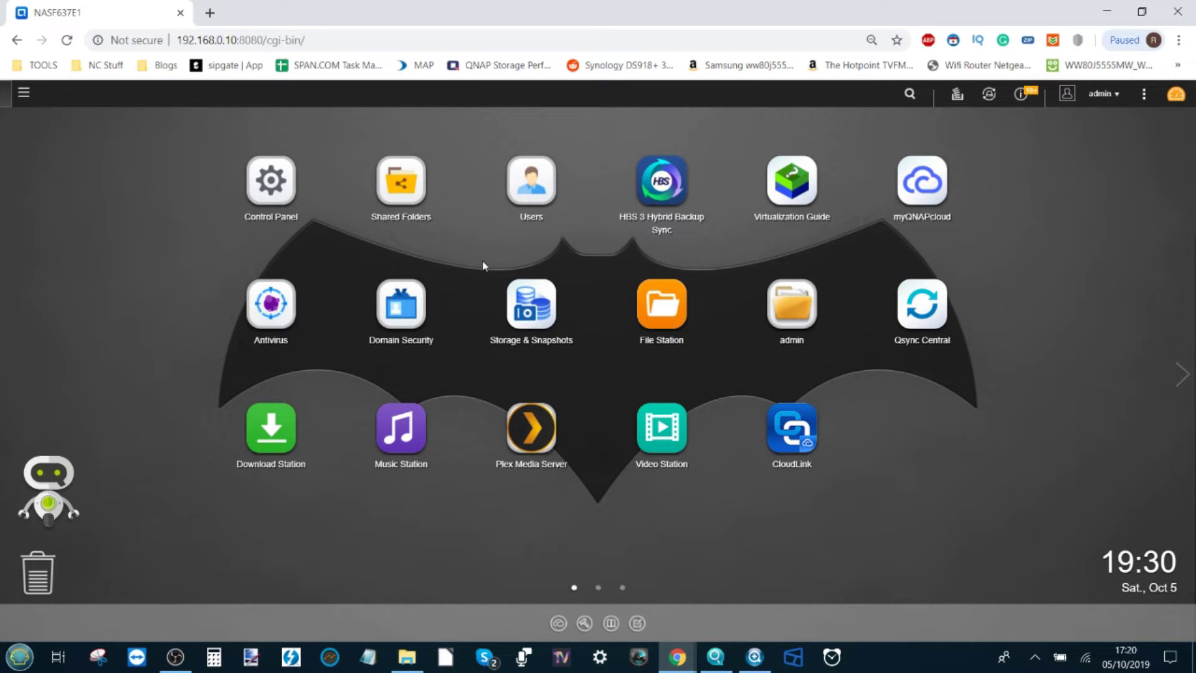
Launch HBS 3, finish and close its Quick Start guide, and show the All Jobs page.
click(653, 179)
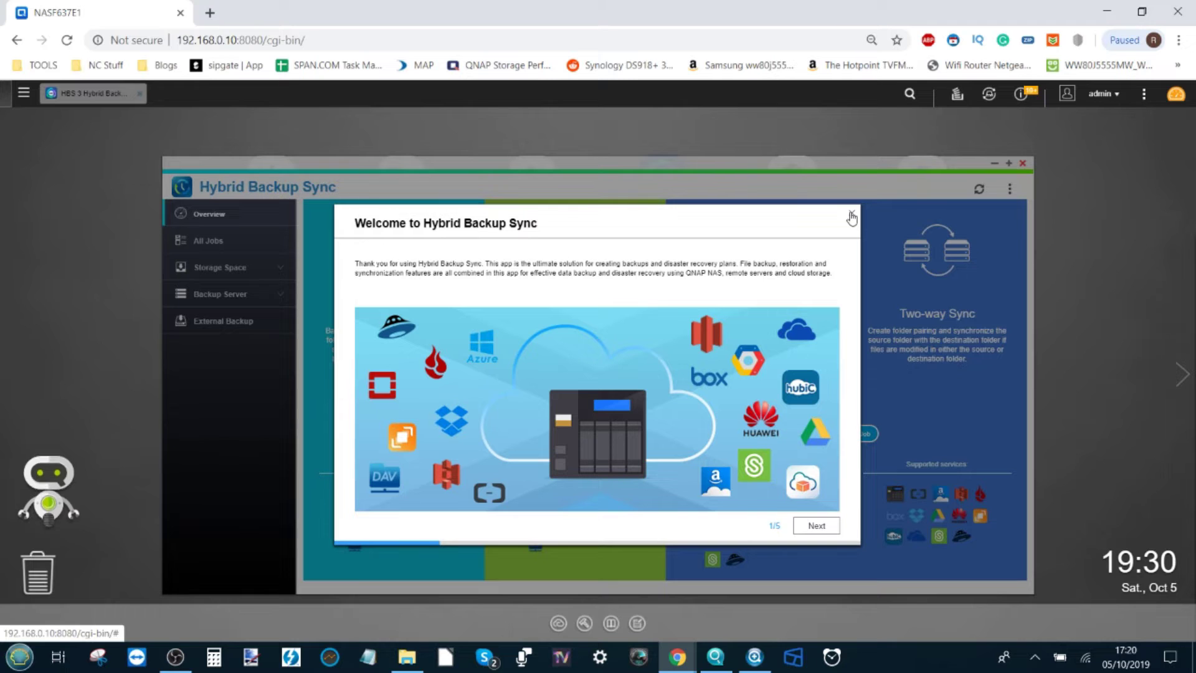
click(816, 525)
click(816, 525)
click(816, 526)
click(816, 525)
click(817, 526)
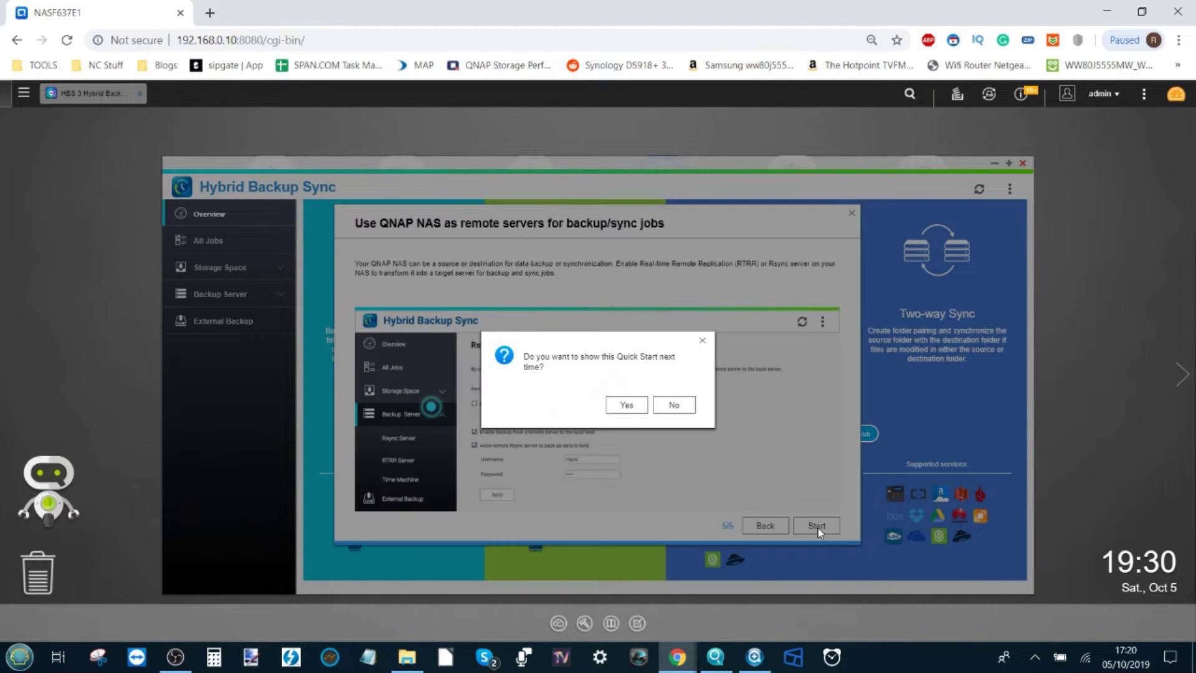
click(630, 406)
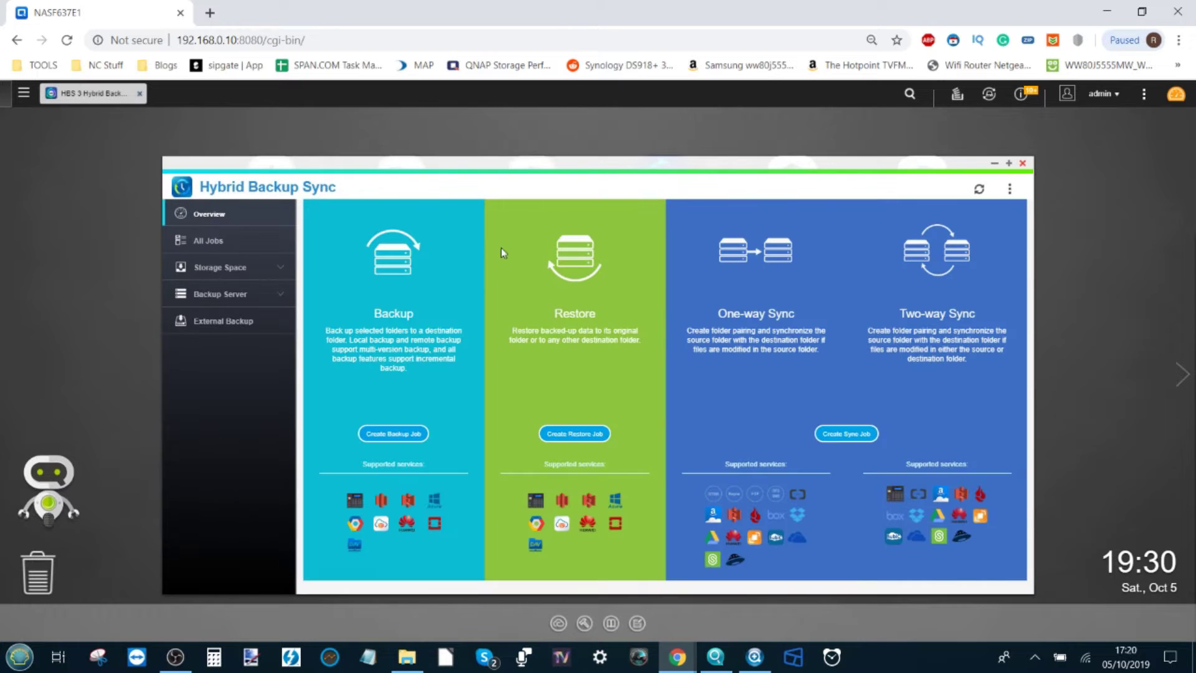
drag(571, 162, 557, 146)
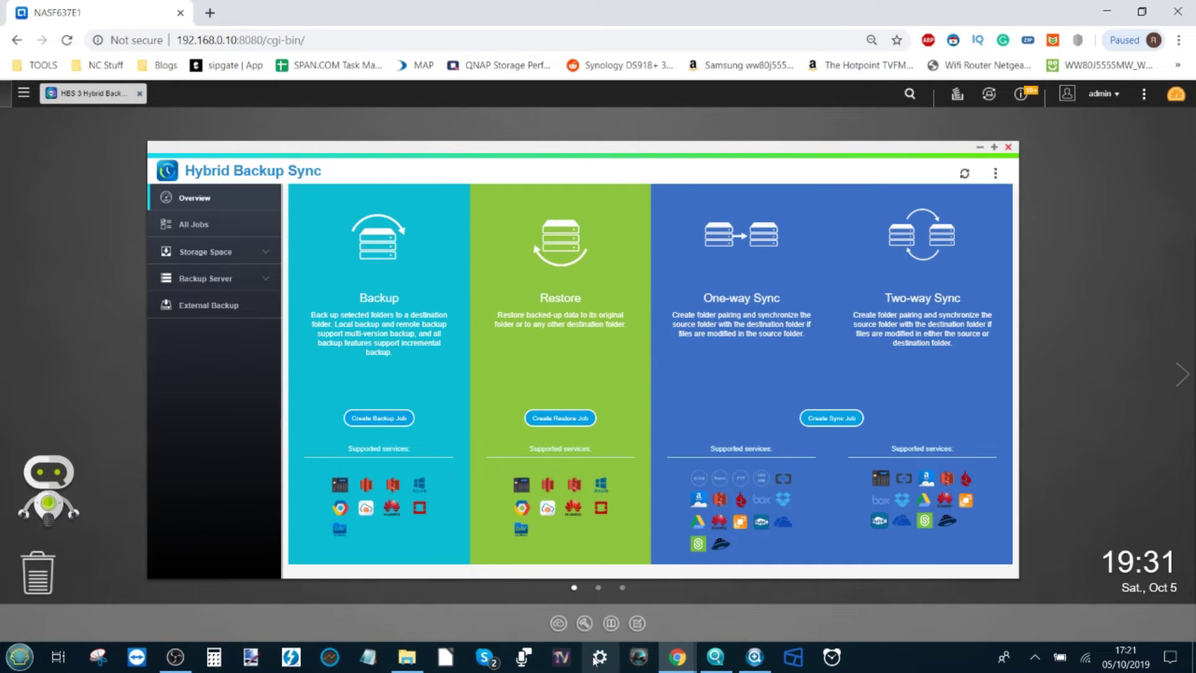
click(194, 225)
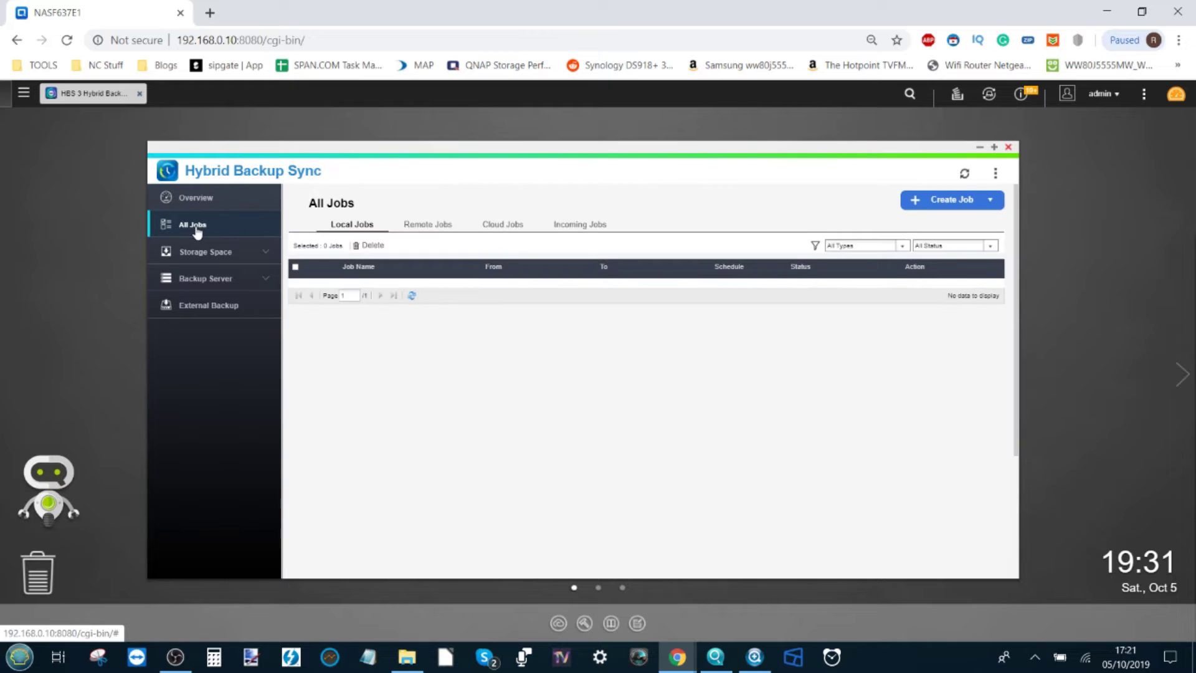
Create a new one-way sync job that syncs with the cloud.
click(992, 203)
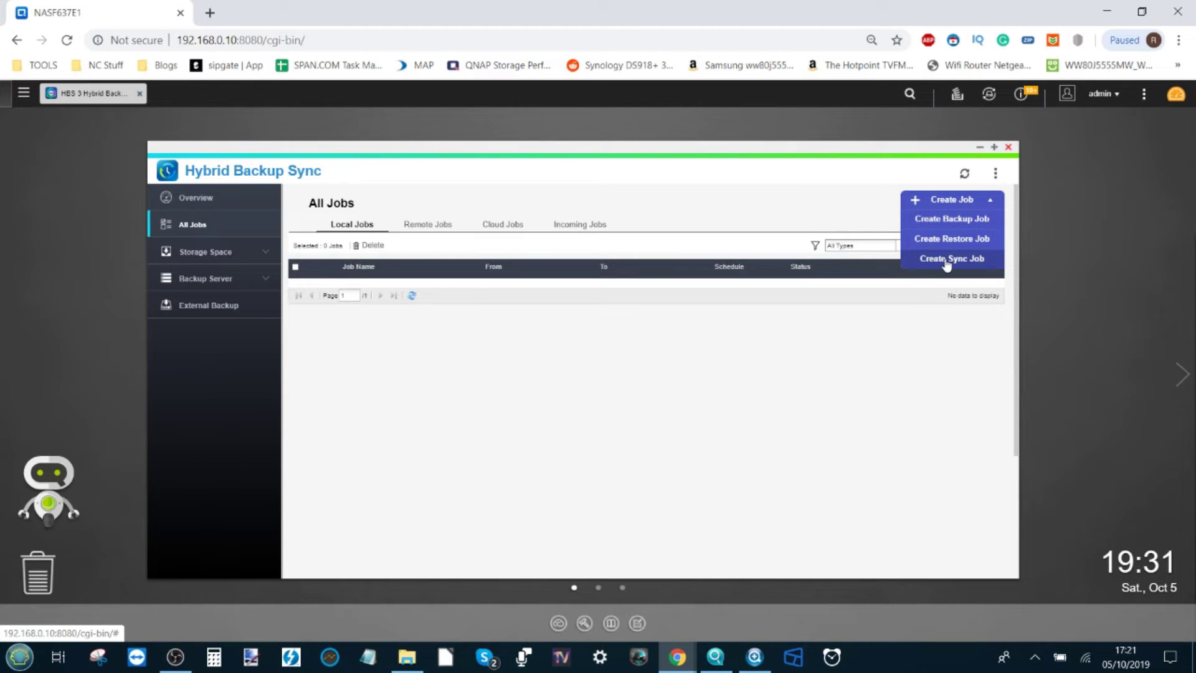
click(946, 264)
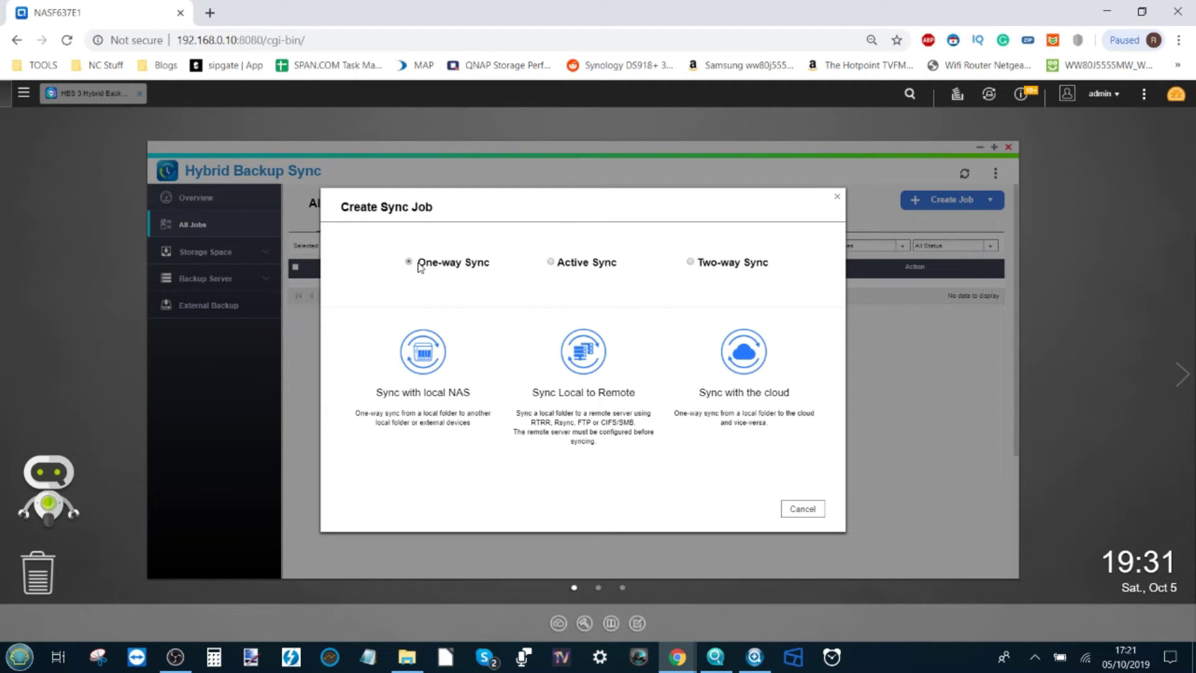
click(761, 360)
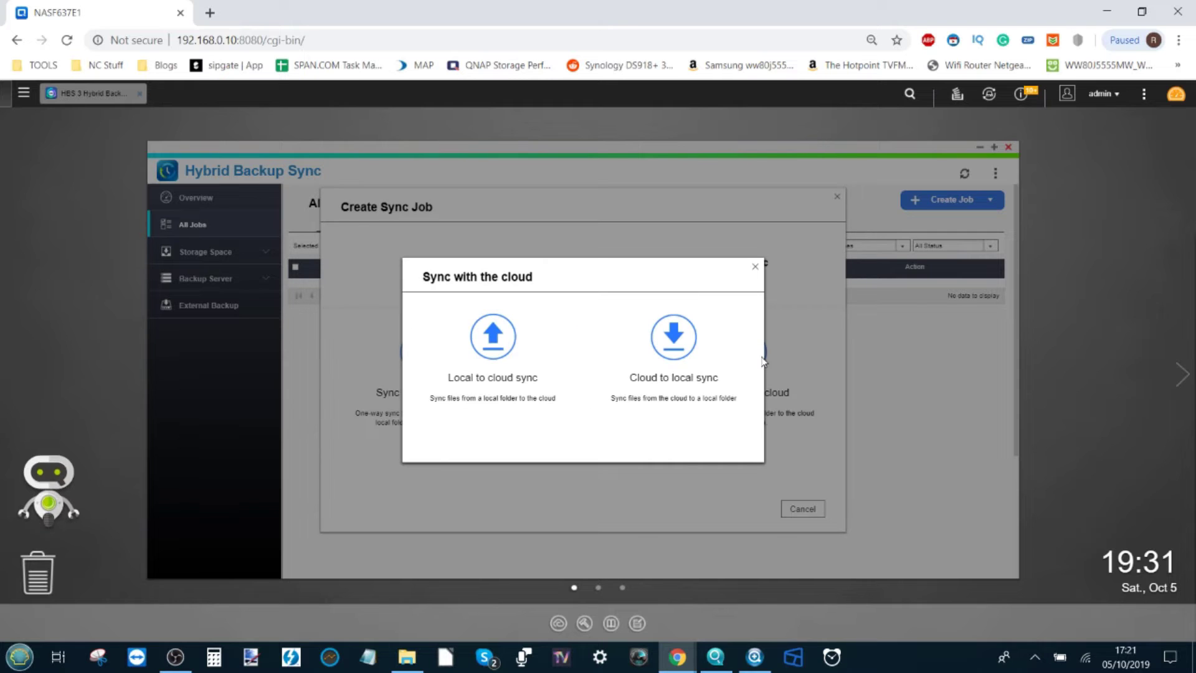
Choose local-to-cloud sync and add Google Drive as a new cloud account.
click(489, 335)
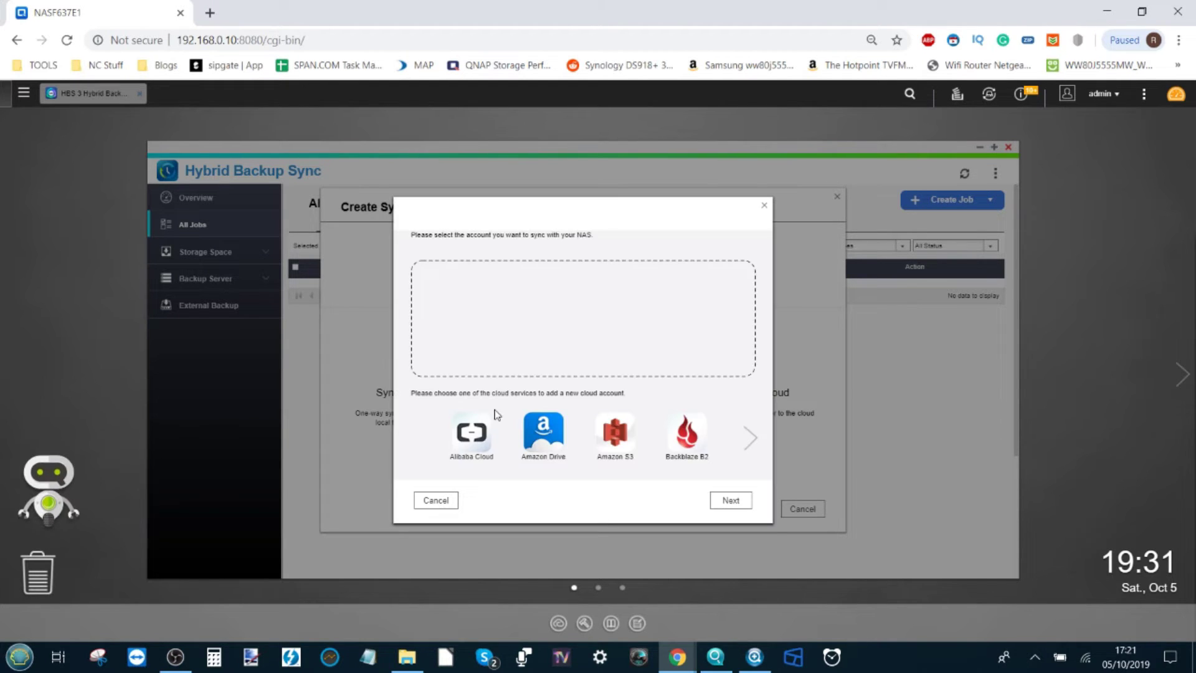
click(755, 438)
click(756, 439)
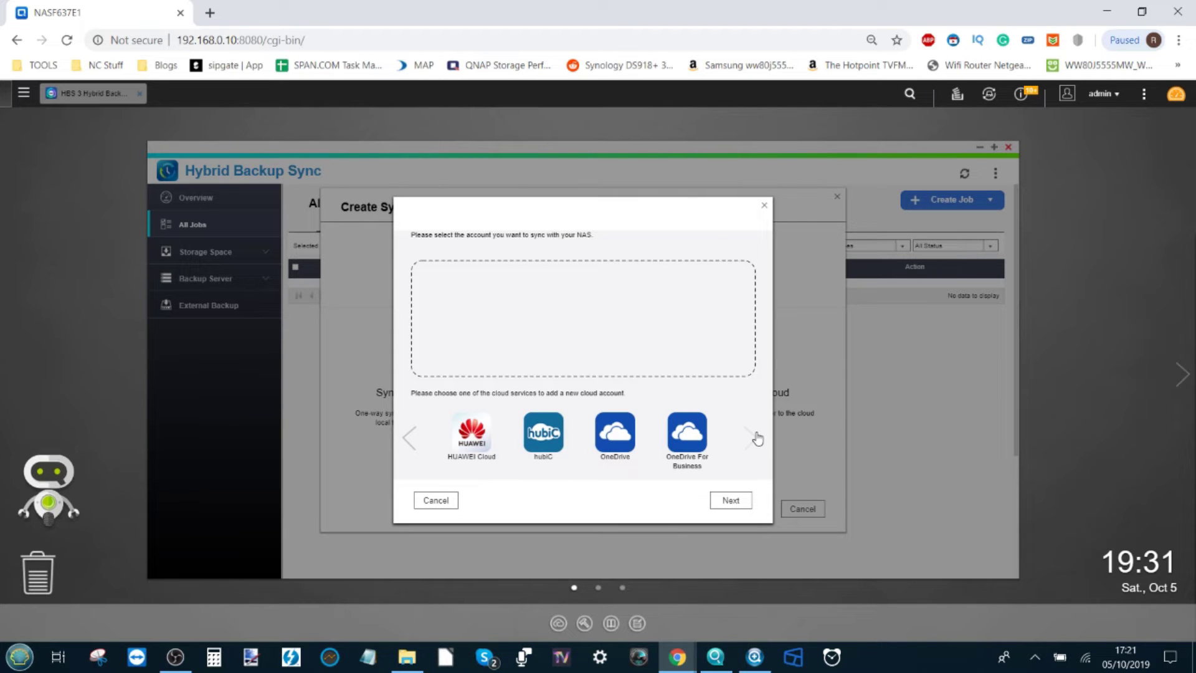
click(544, 436)
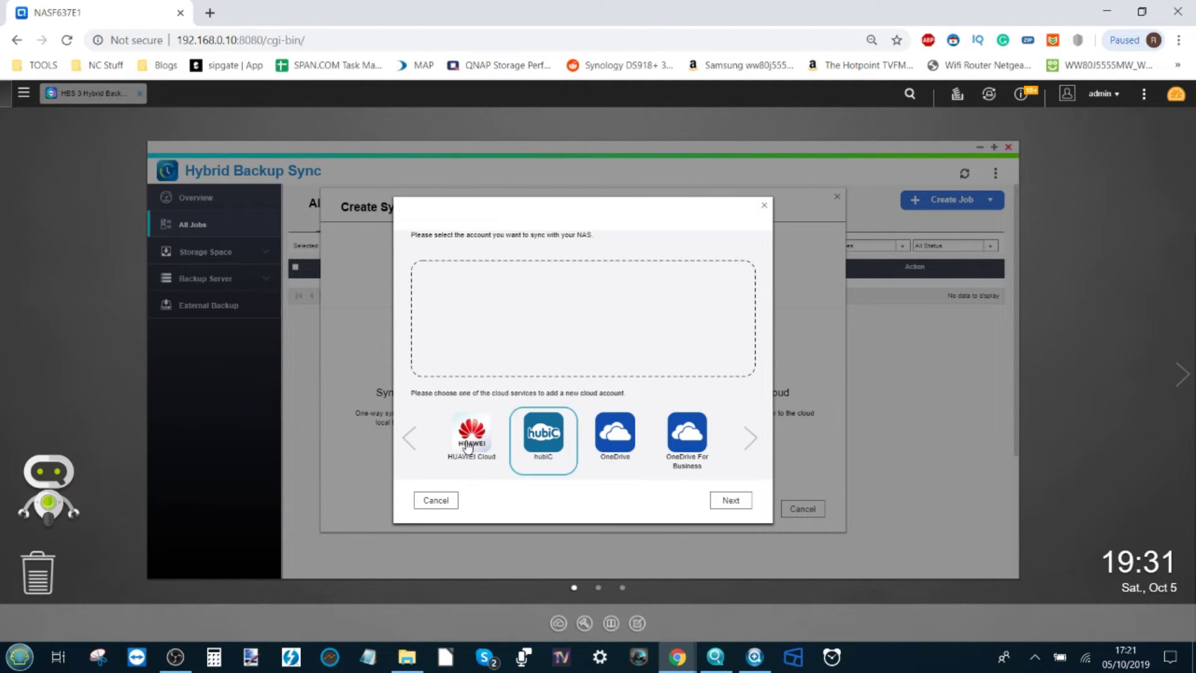
click(412, 439)
click(642, 444)
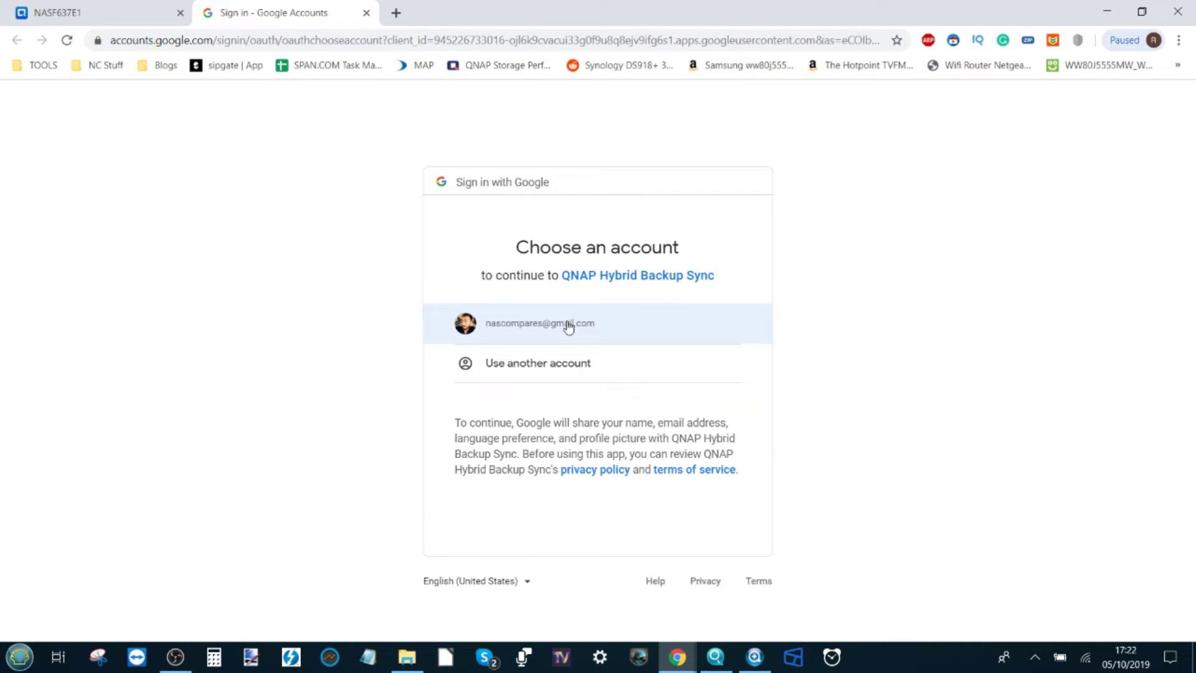
Sign in with the existing Google account and allow Hybrid Backup Sync access to Dropbox.
click(569, 325)
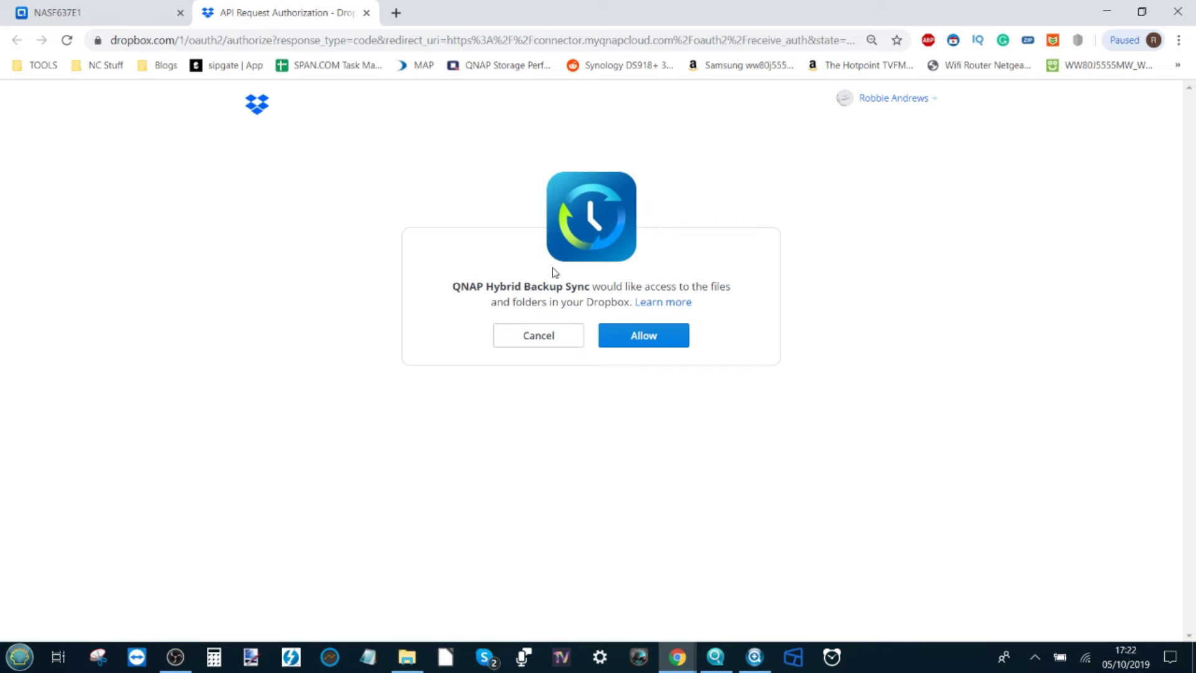
click(629, 341)
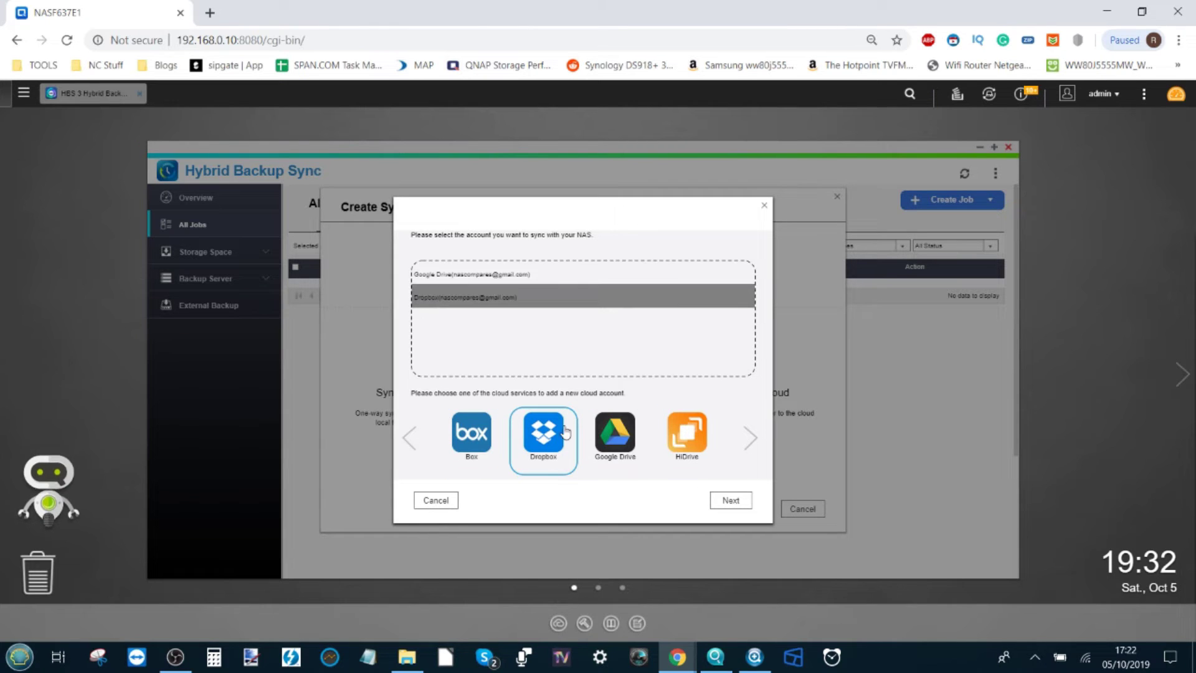
Select the Google Drive account and continue to the Cloud Upload 1 folder settings.
click(749, 437)
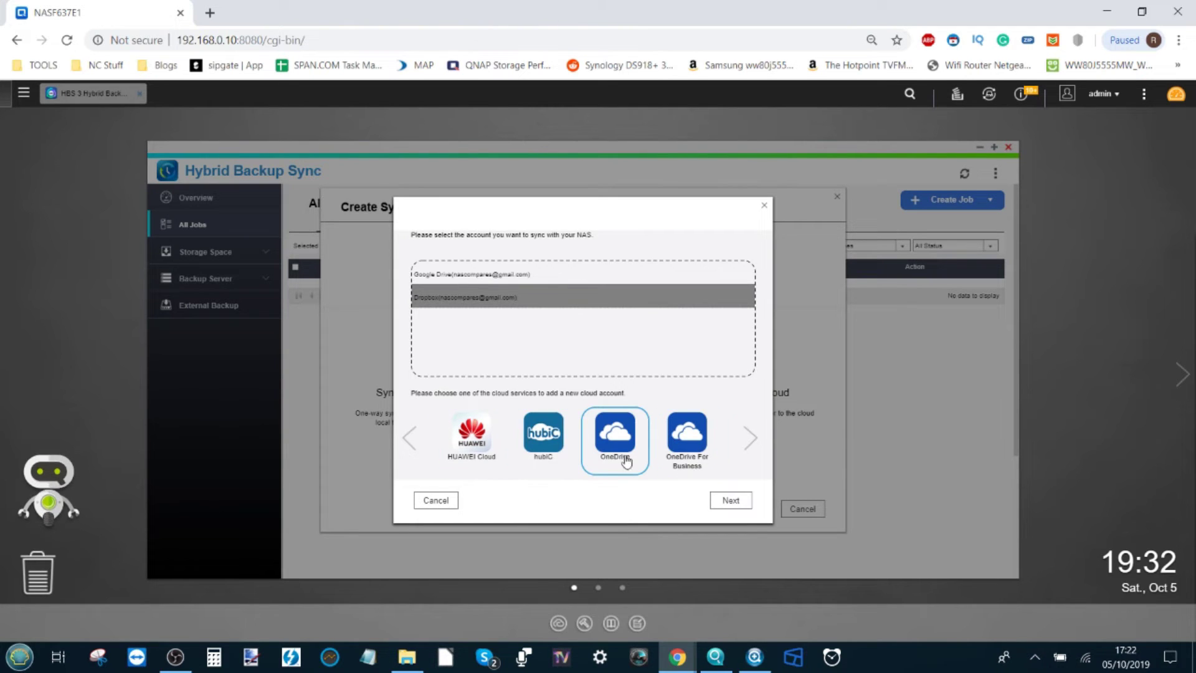
click(413, 438)
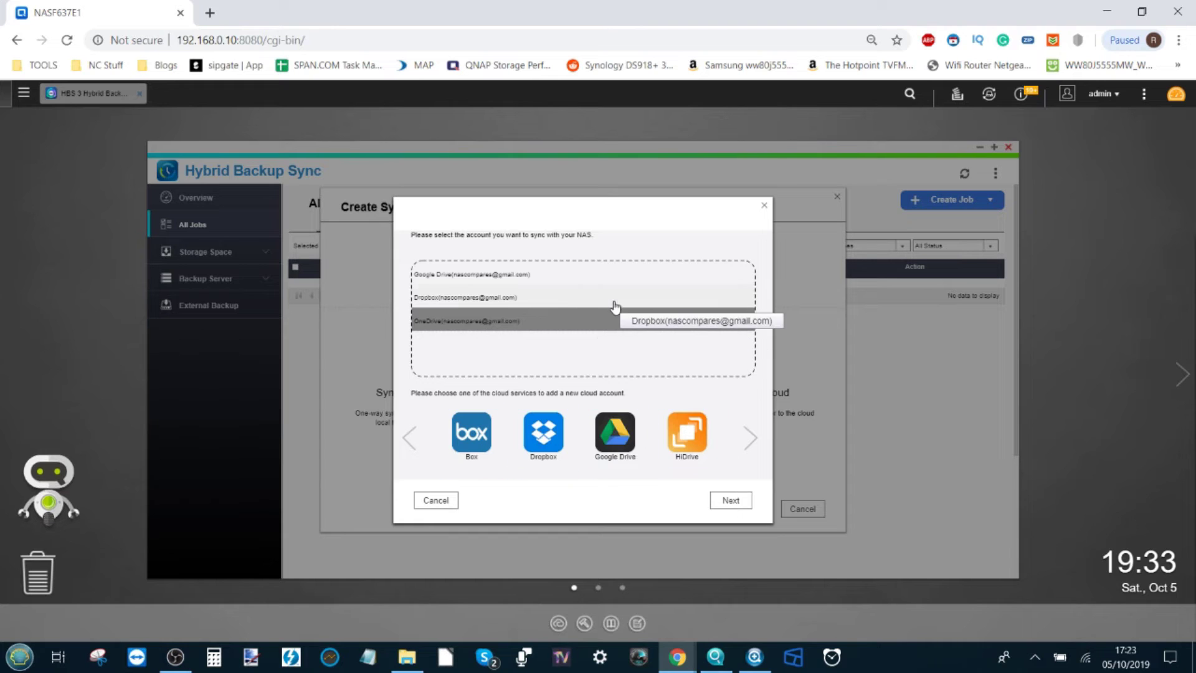
click(541, 274)
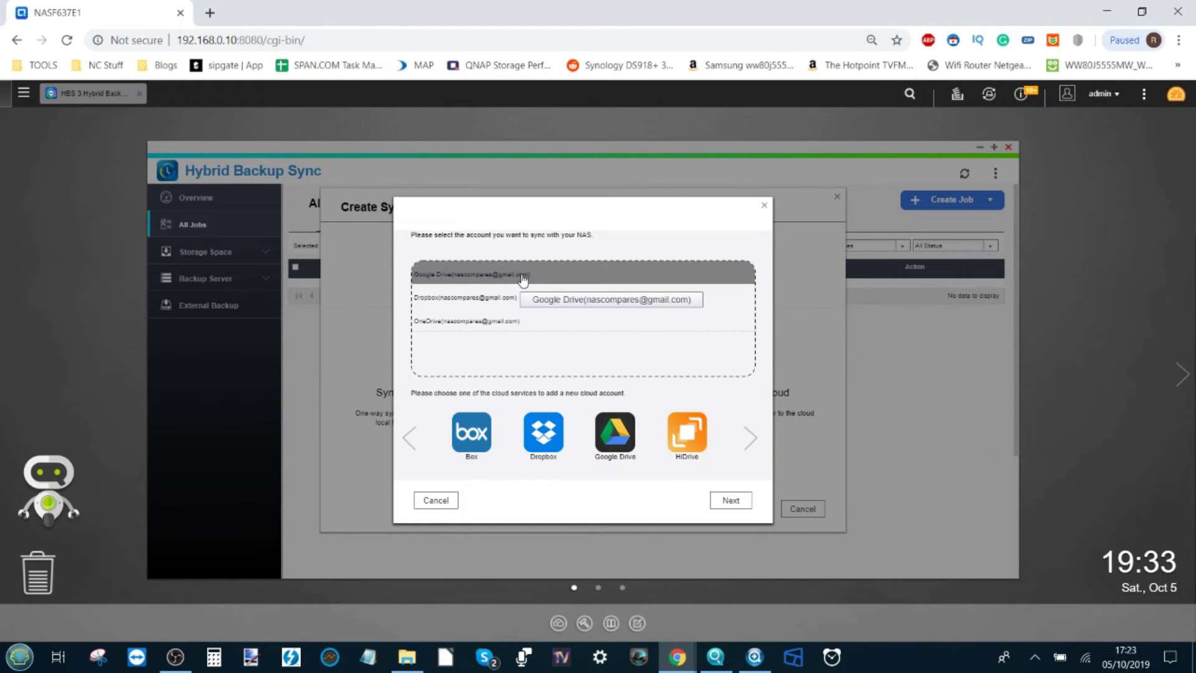
click(731, 503)
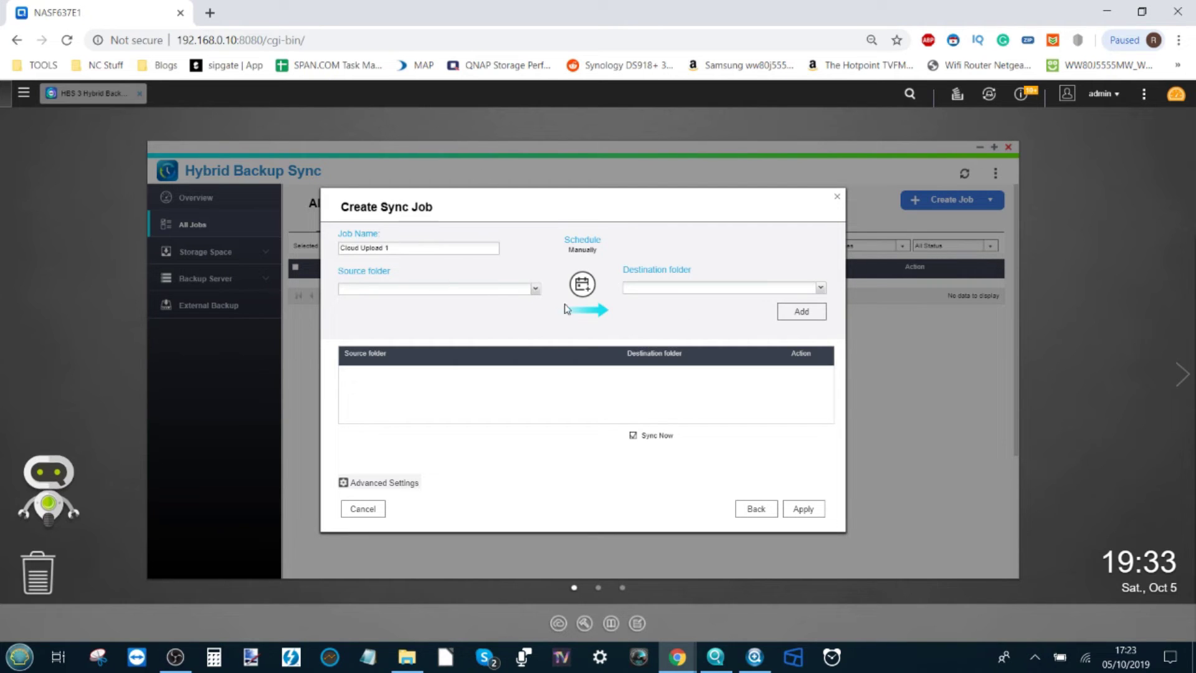
Add a folder pair from the NAS /Download folder to the cloud /Q Files folder.
click(536, 289)
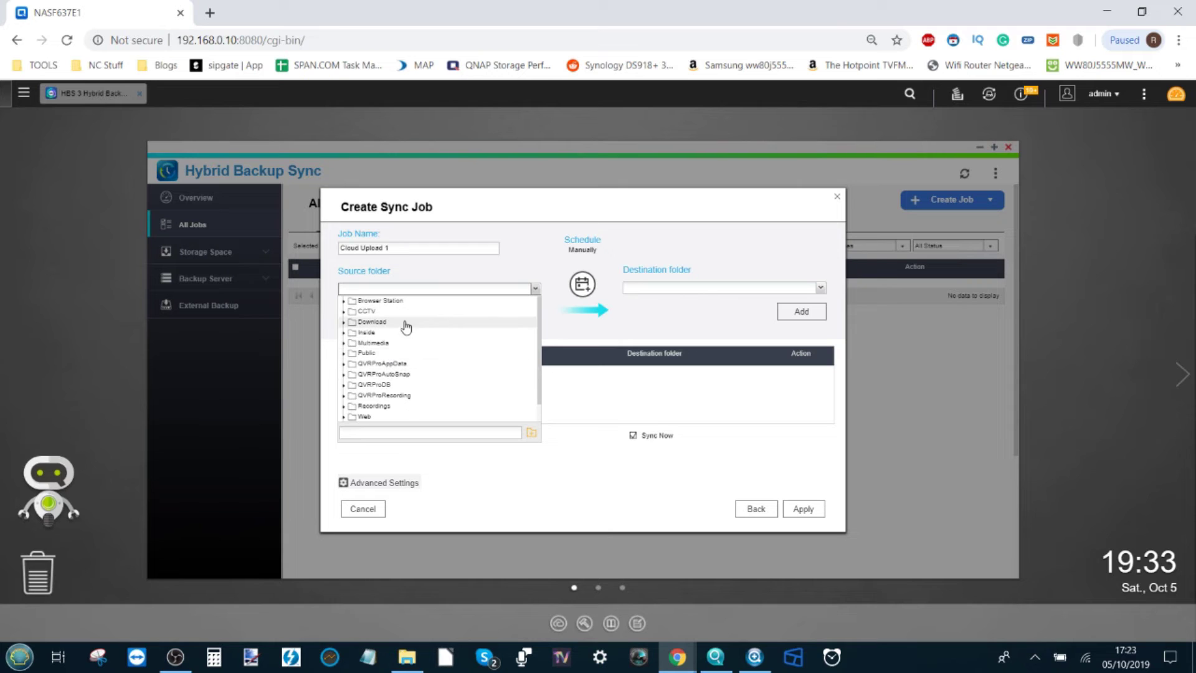
scroll(399, 386, down, 1)
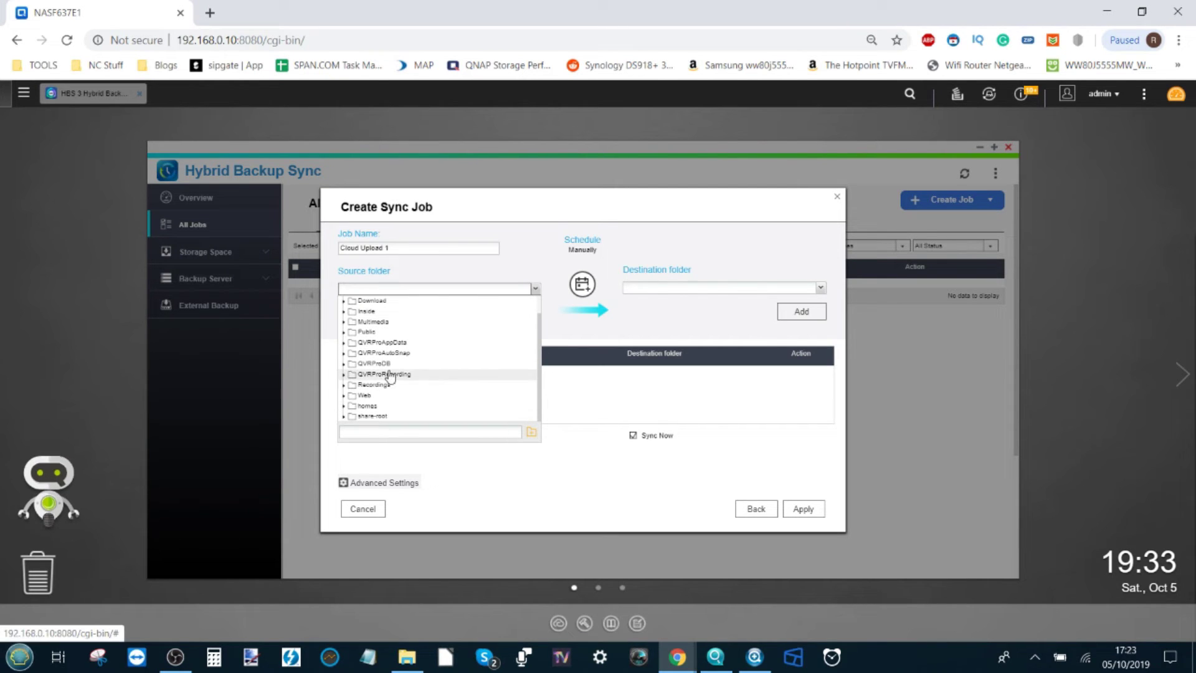
click(374, 302)
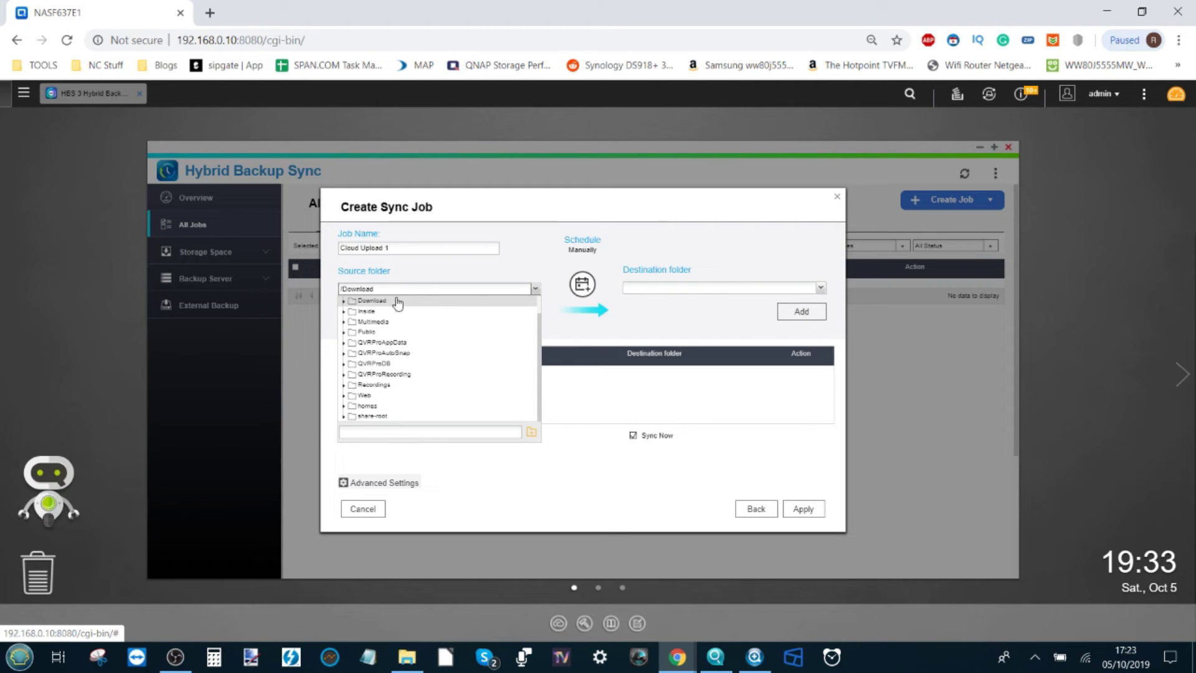
click(660, 329)
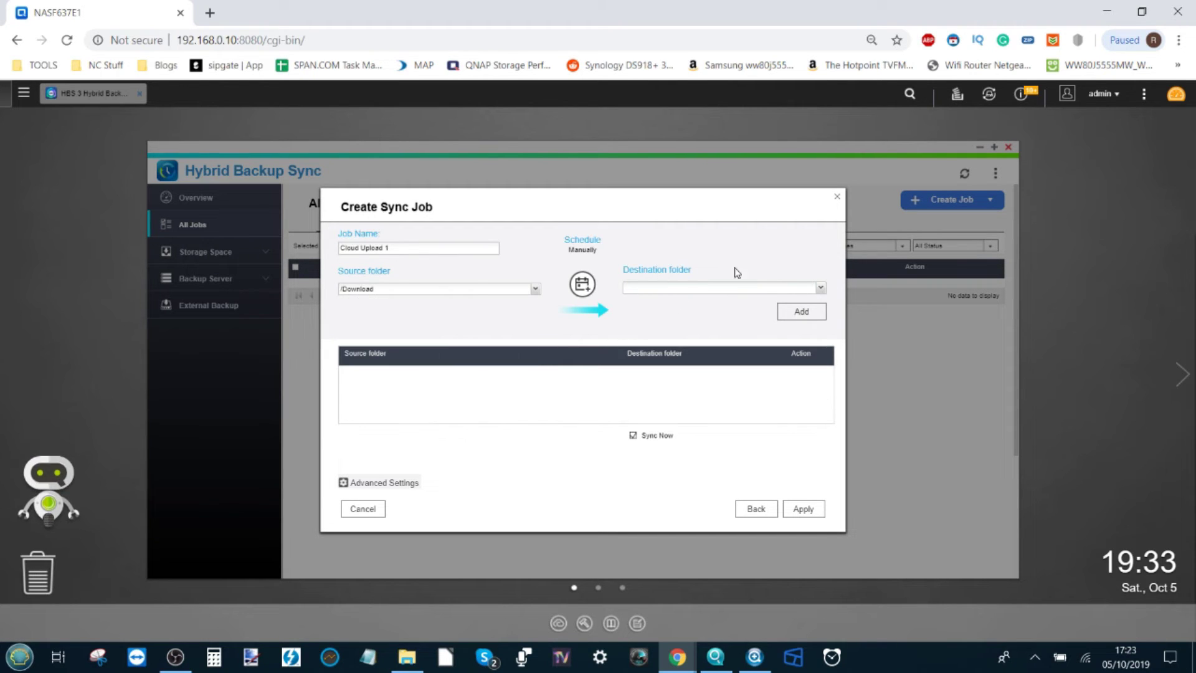
click(817, 289)
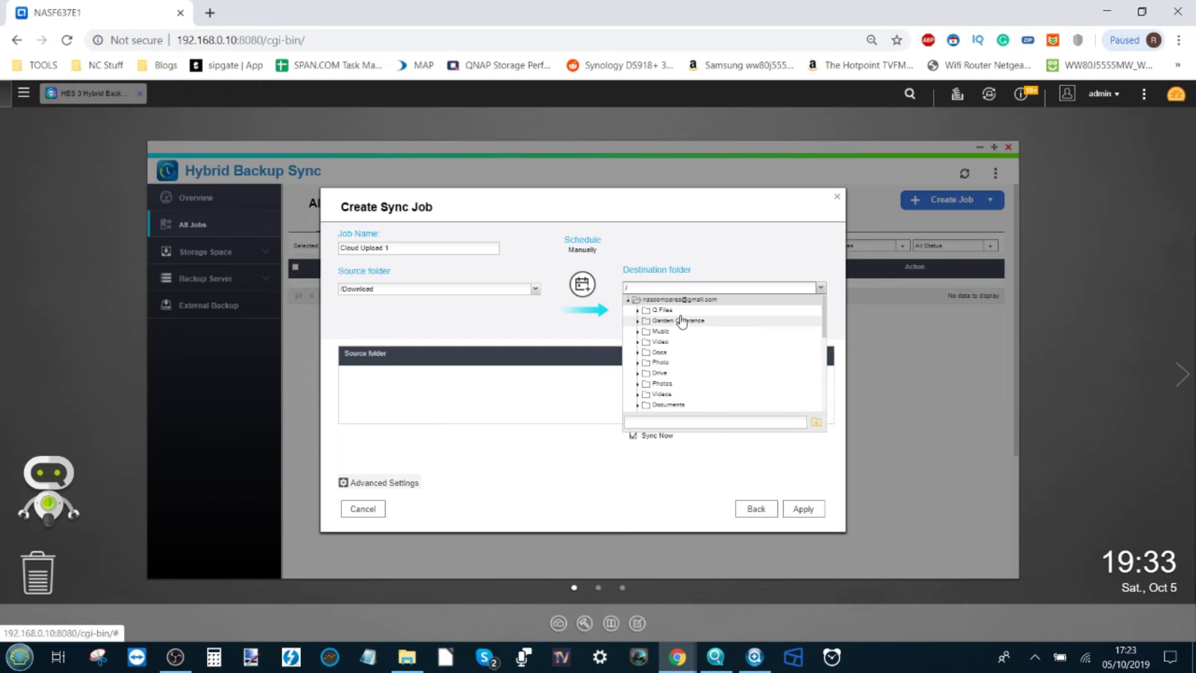
click(681, 313)
click(755, 477)
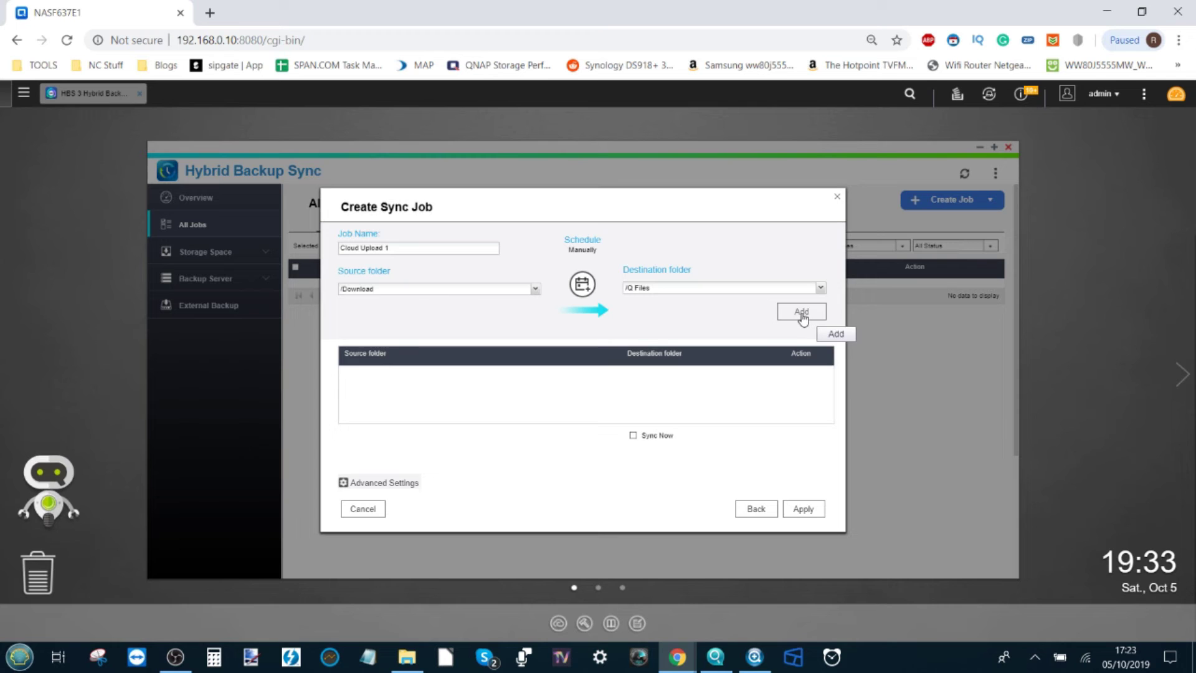
click(802, 313)
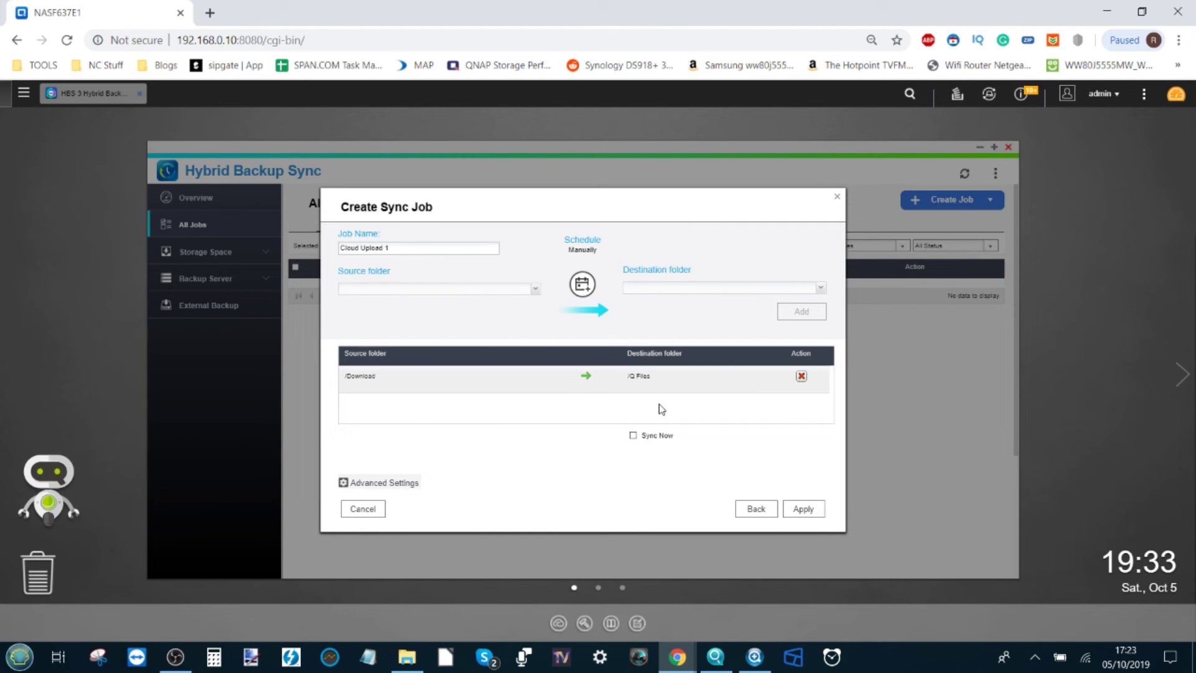
click(411, 485)
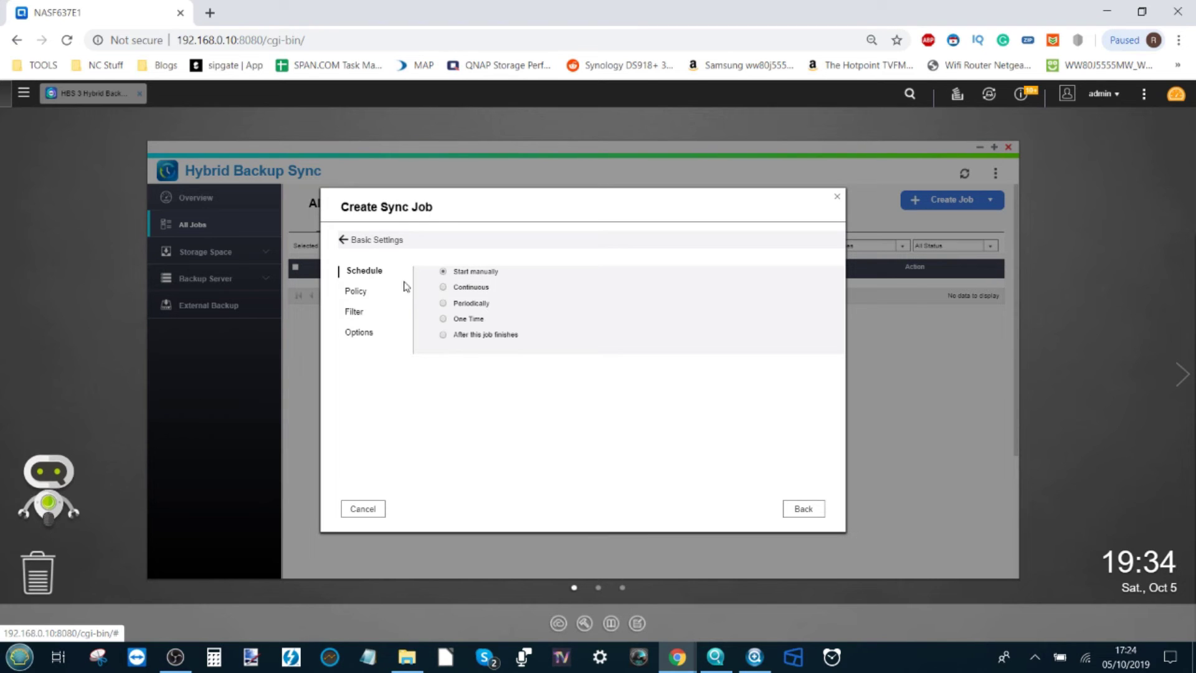
Review the Policy, Filter and Options tabs, then save the Cloud Upload 1 job.
click(358, 292)
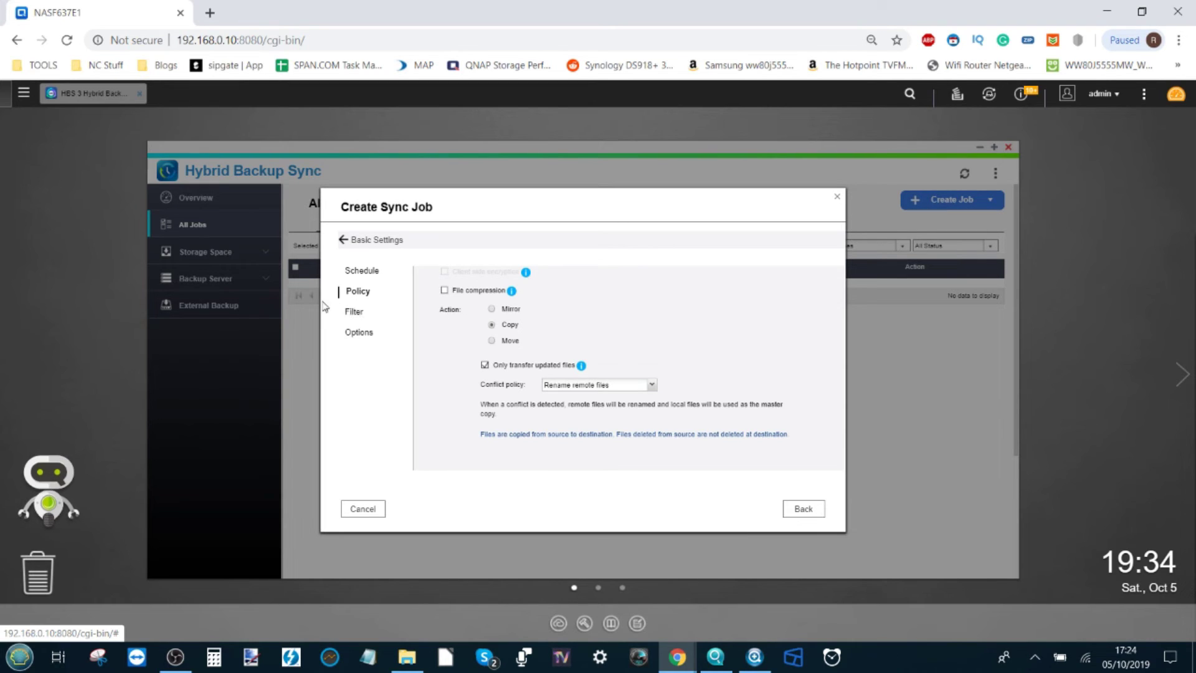
click(355, 313)
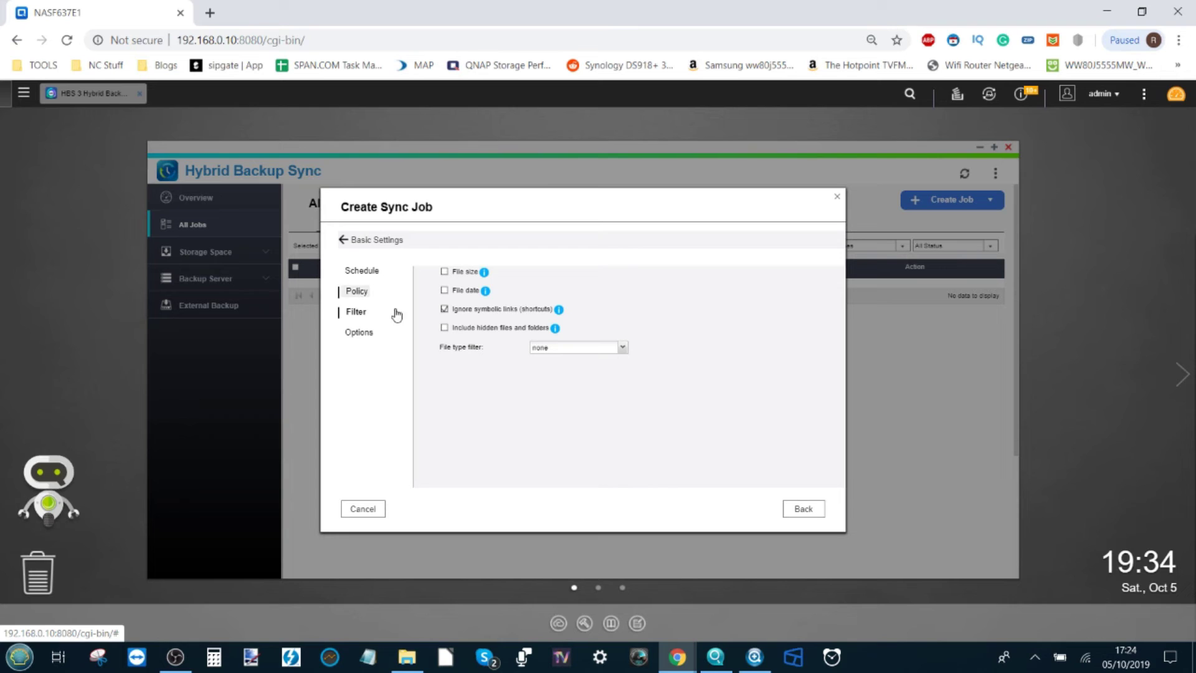
click(361, 333)
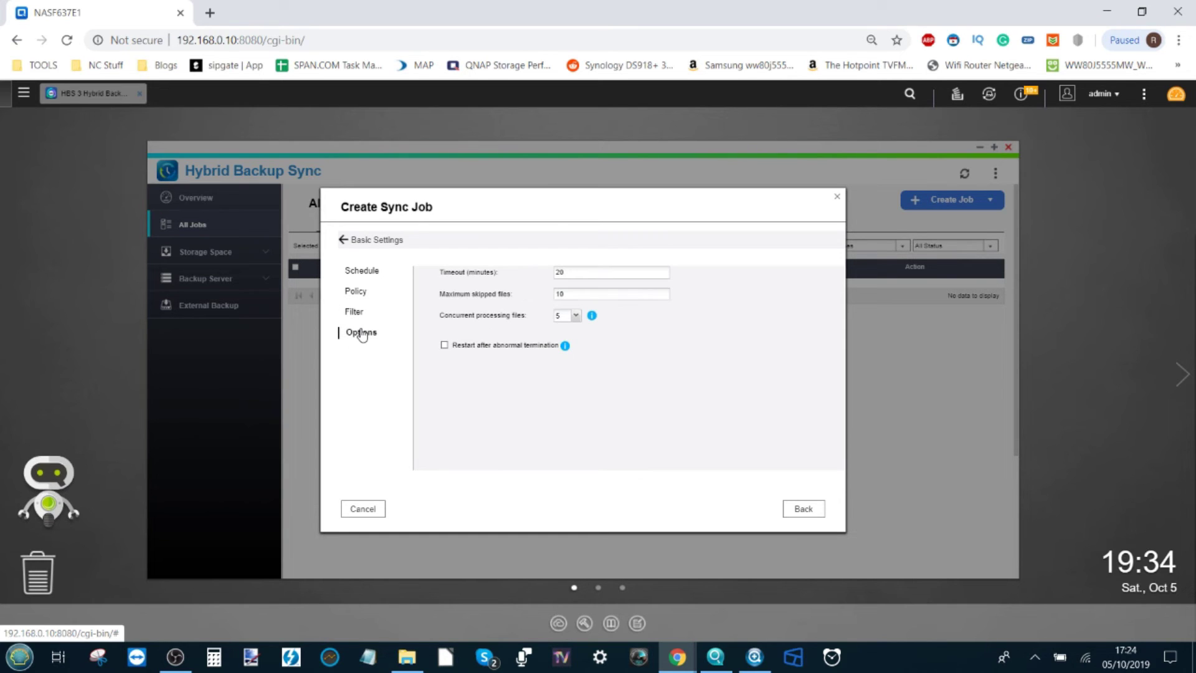
click(358, 312)
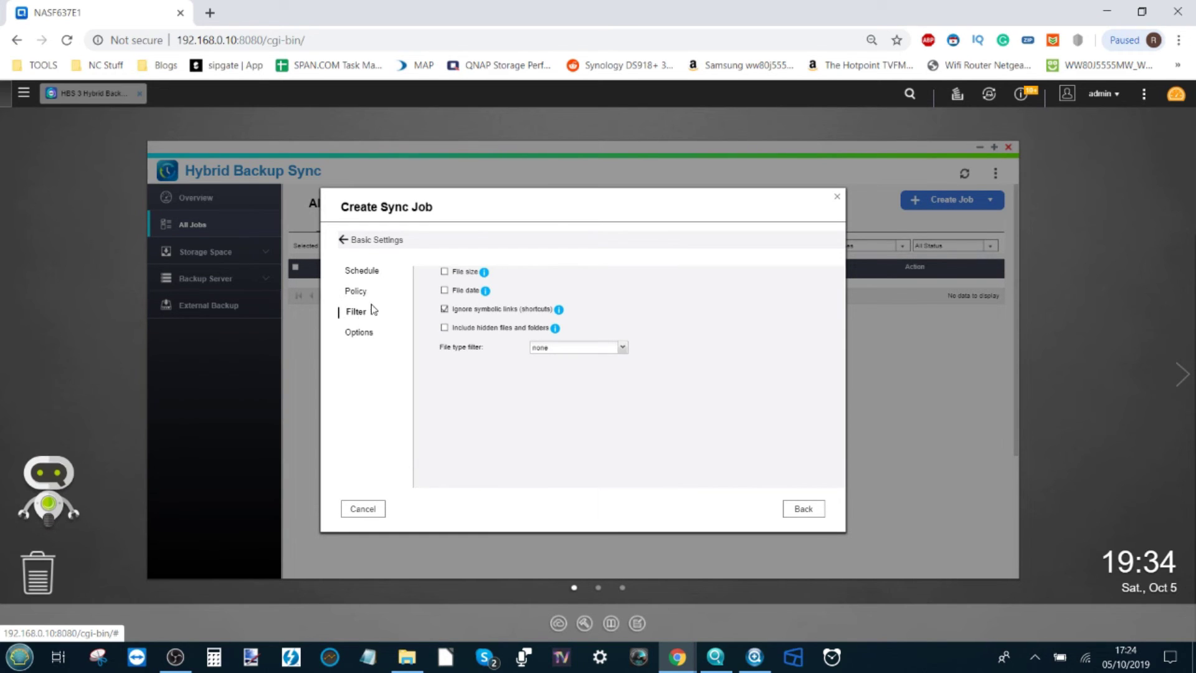
click(354, 335)
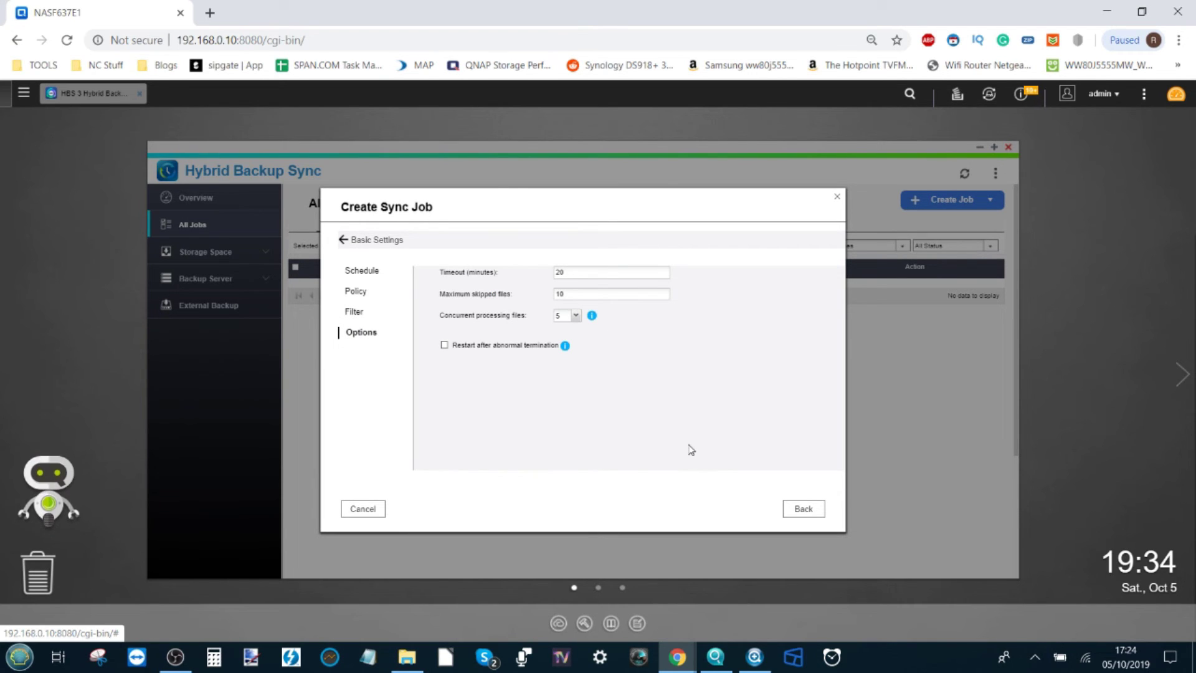
click(344, 243)
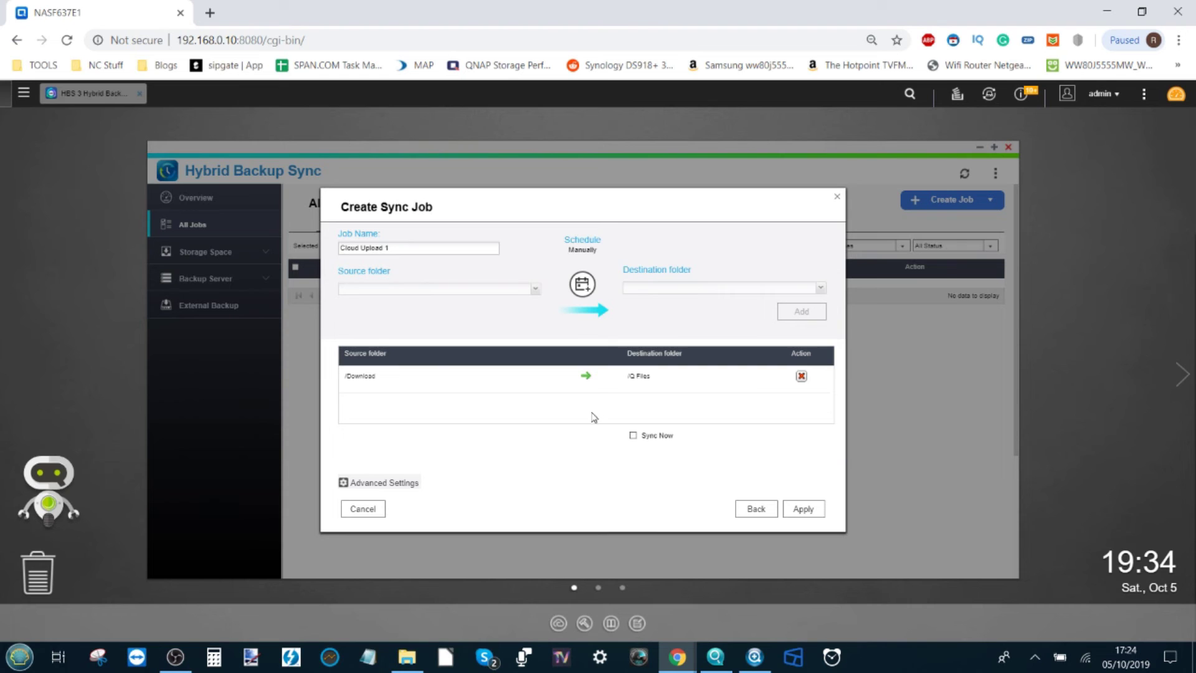
click(797, 509)
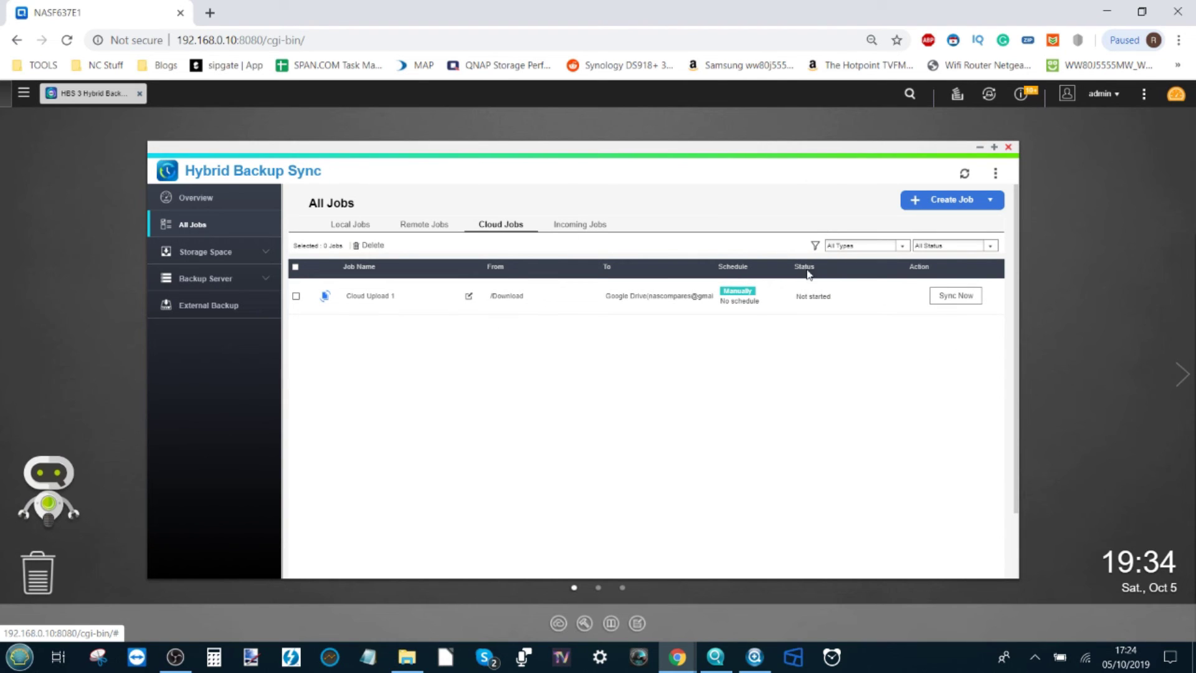
Start a new cloud-to-local sync job that pulls from the Google Drive account.
click(942, 200)
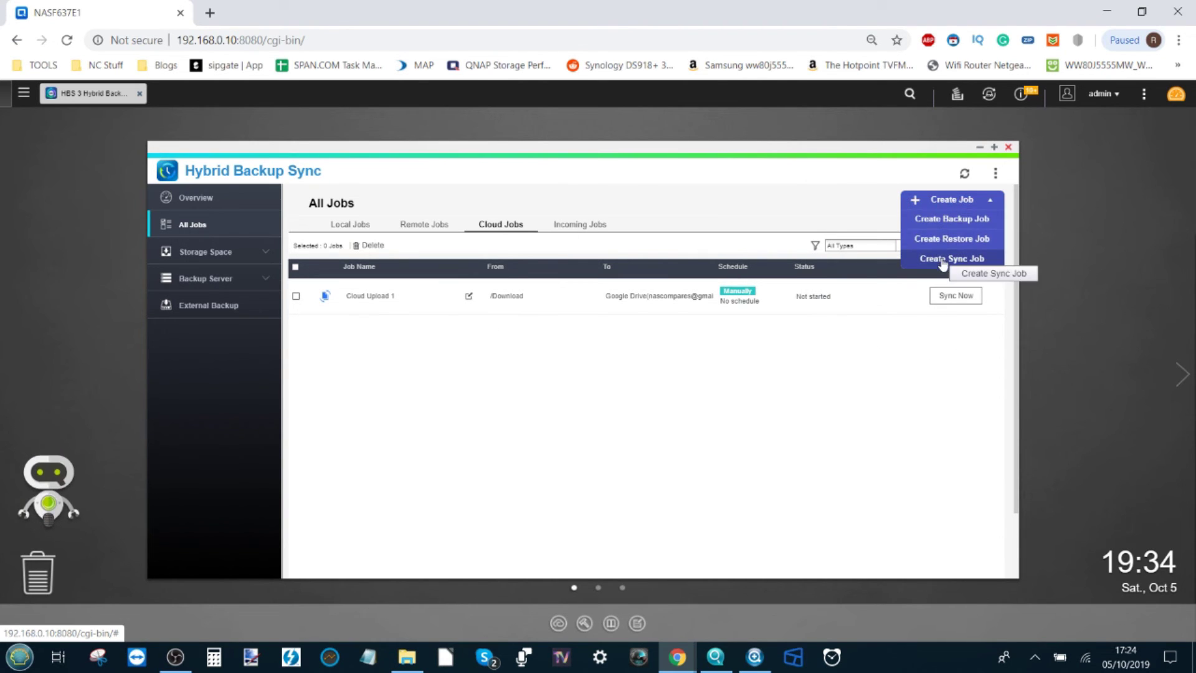
click(943, 259)
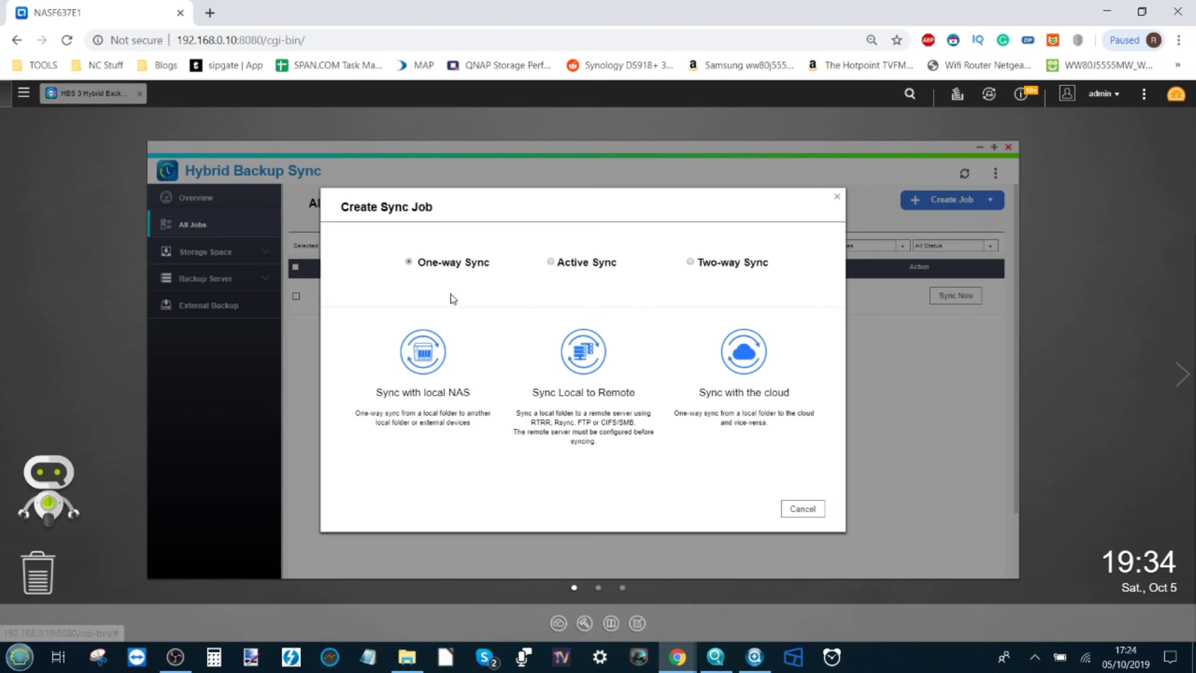
click(742, 357)
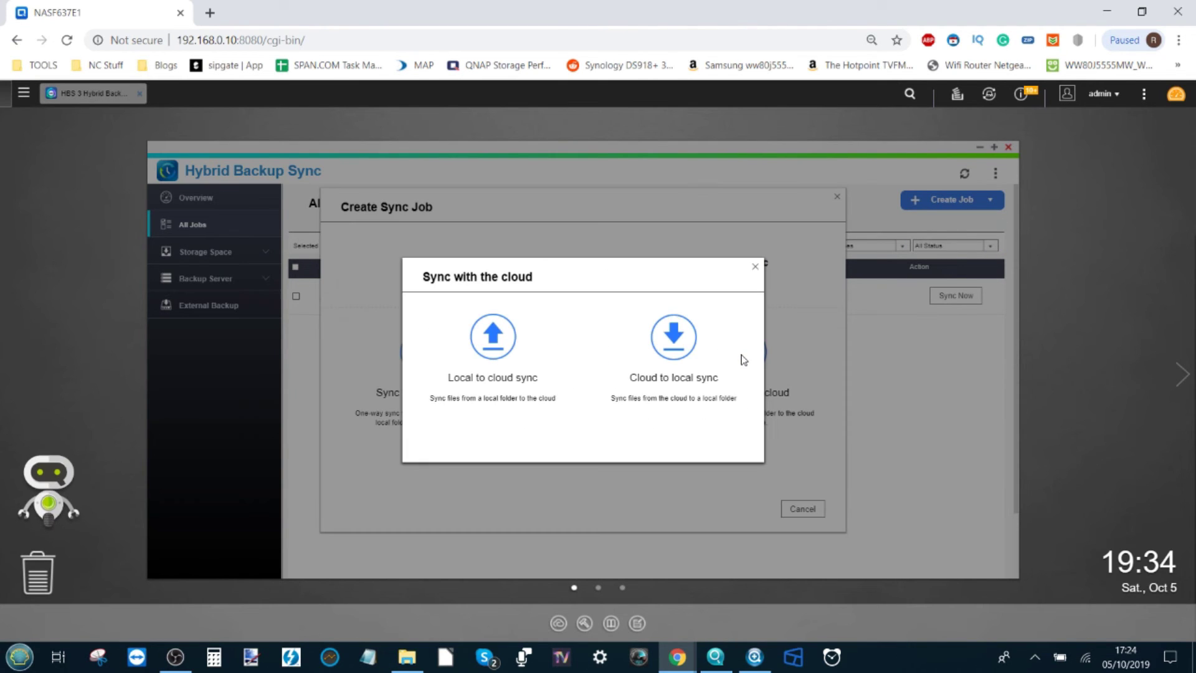
click(676, 337)
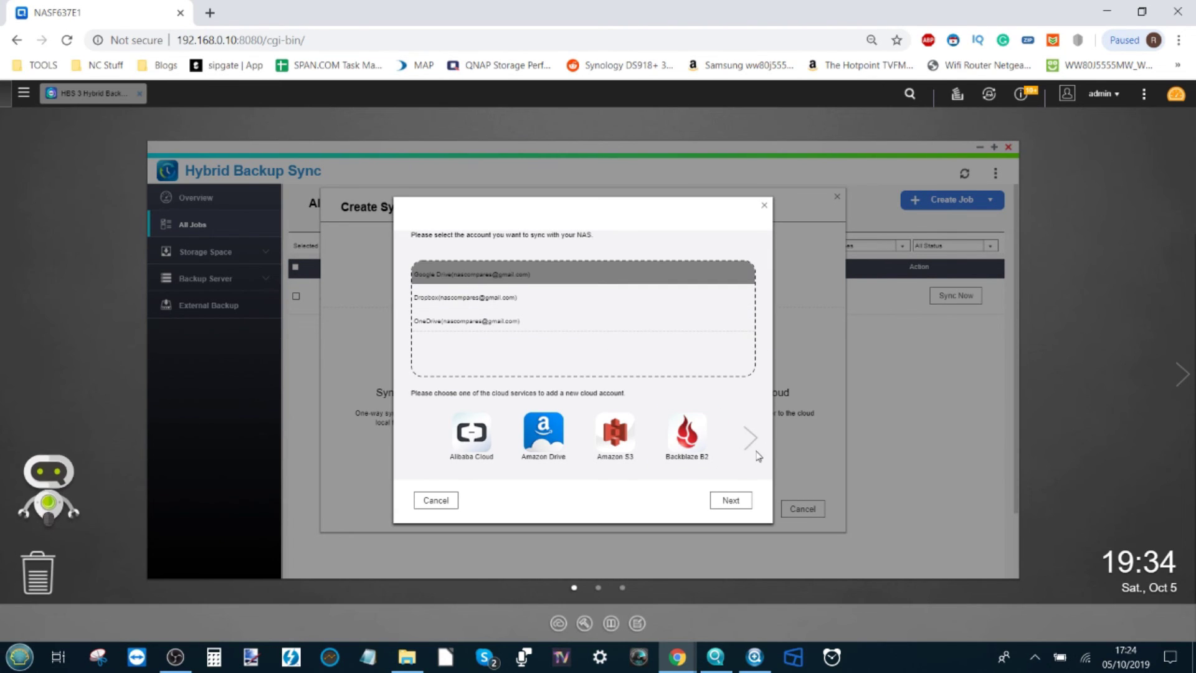
click(741, 501)
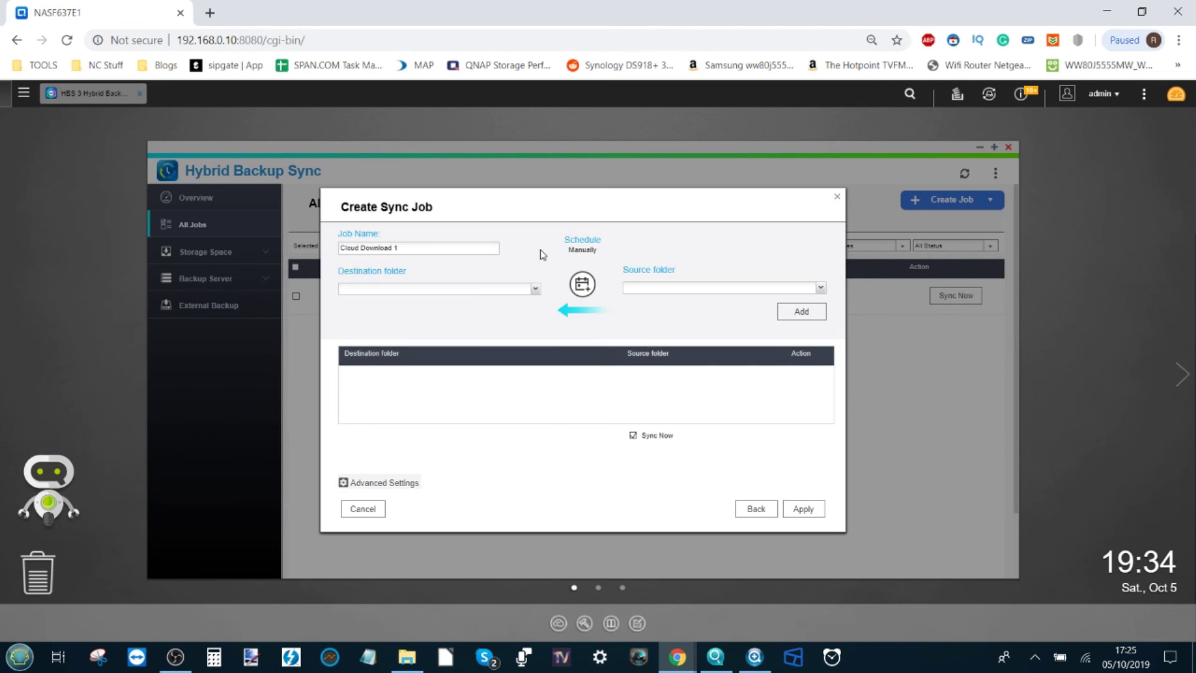
Choose /Download as the NAS destination and the cloud /Video folder as source.
click(535, 289)
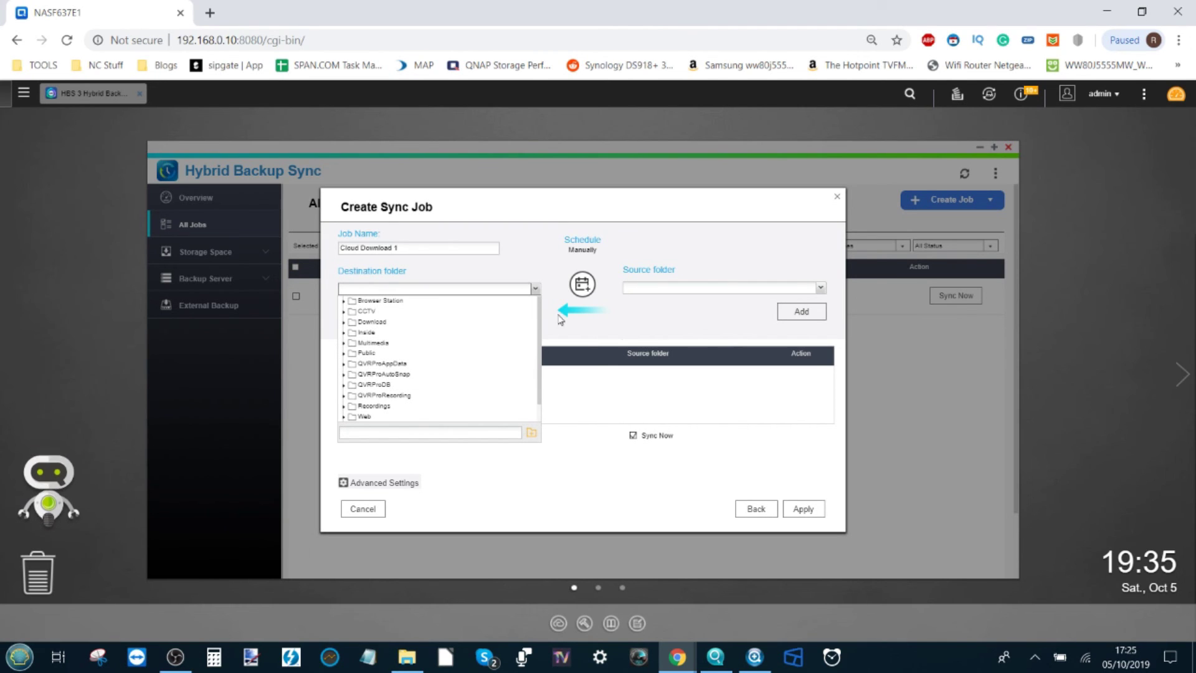
click(400, 322)
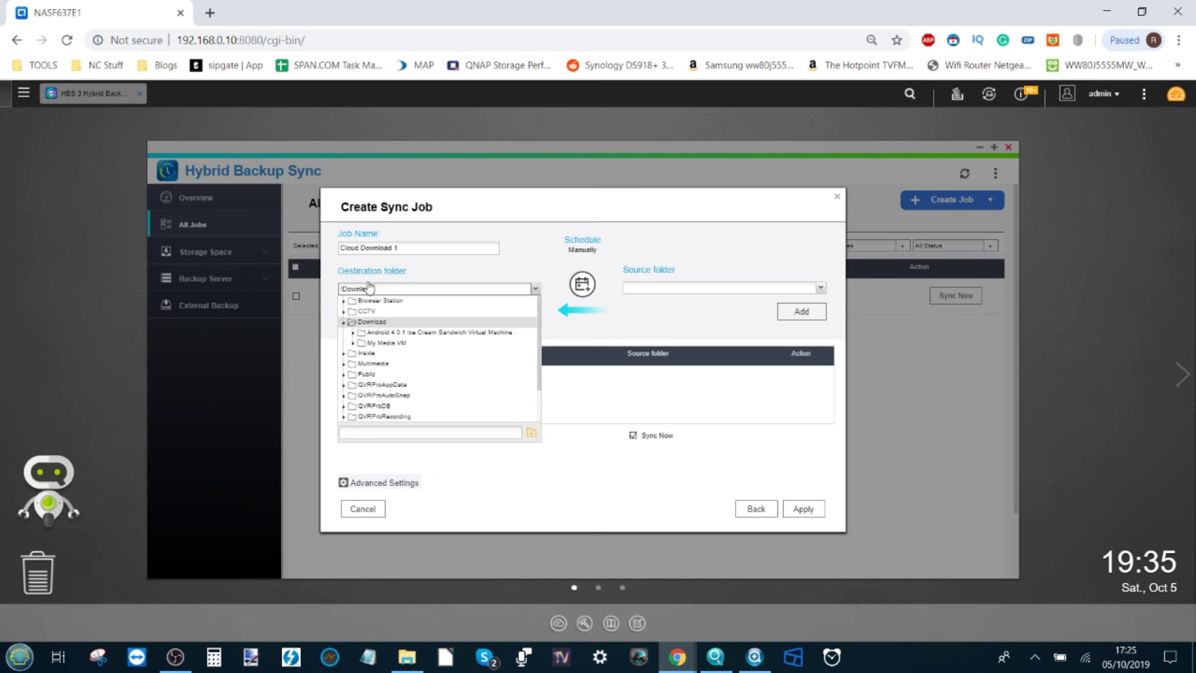
click(689, 316)
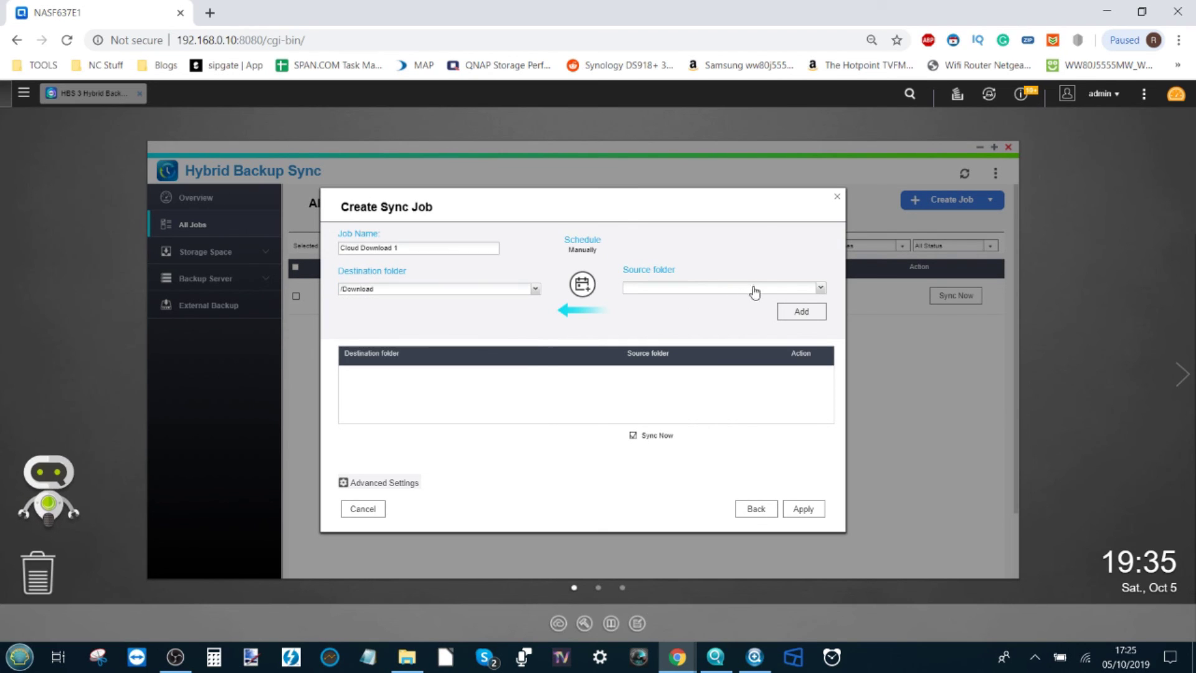
click(820, 289)
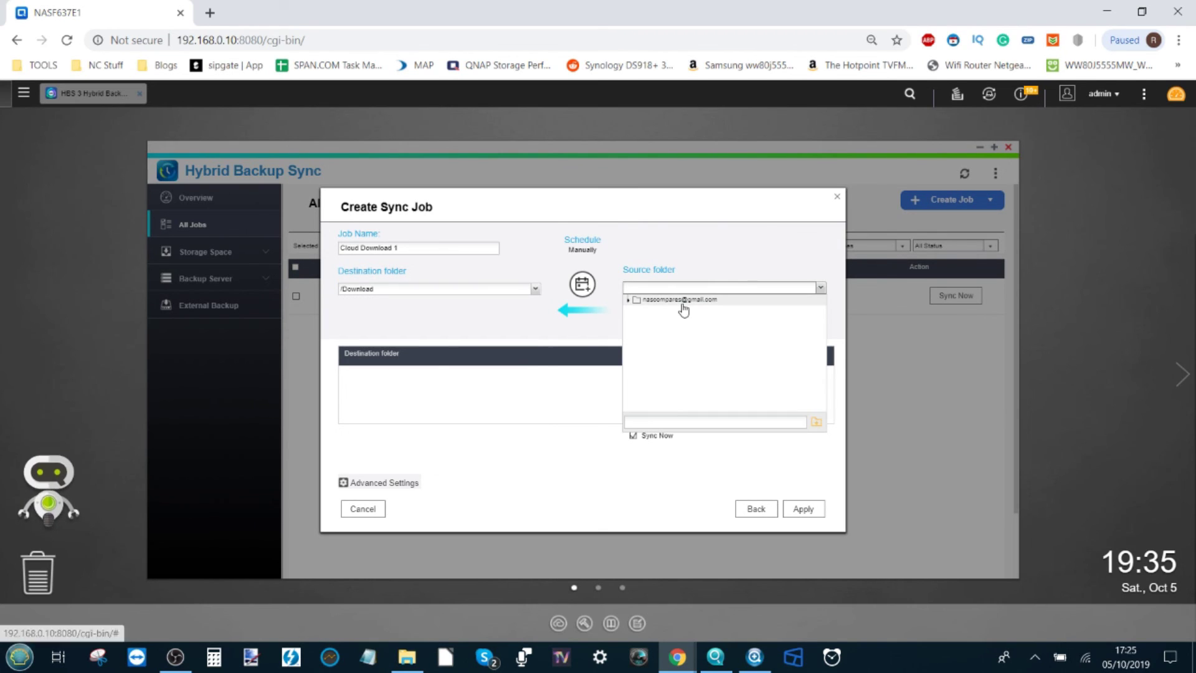
click(683, 301)
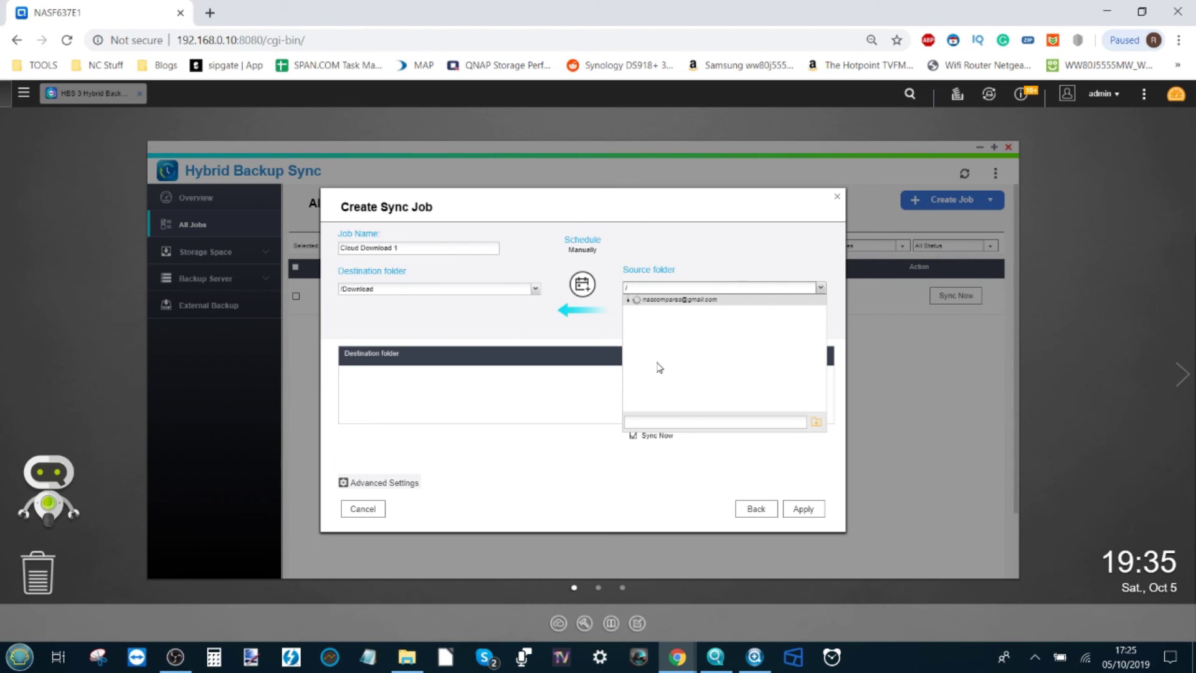
click(660, 342)
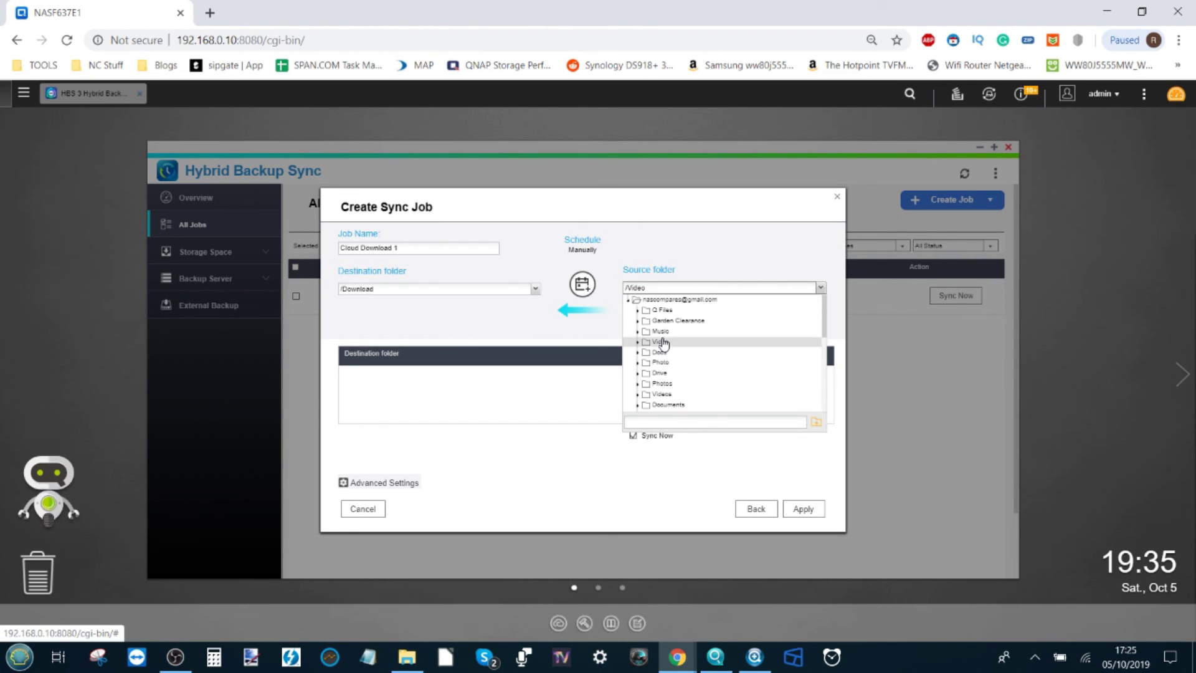
click(739, 475)
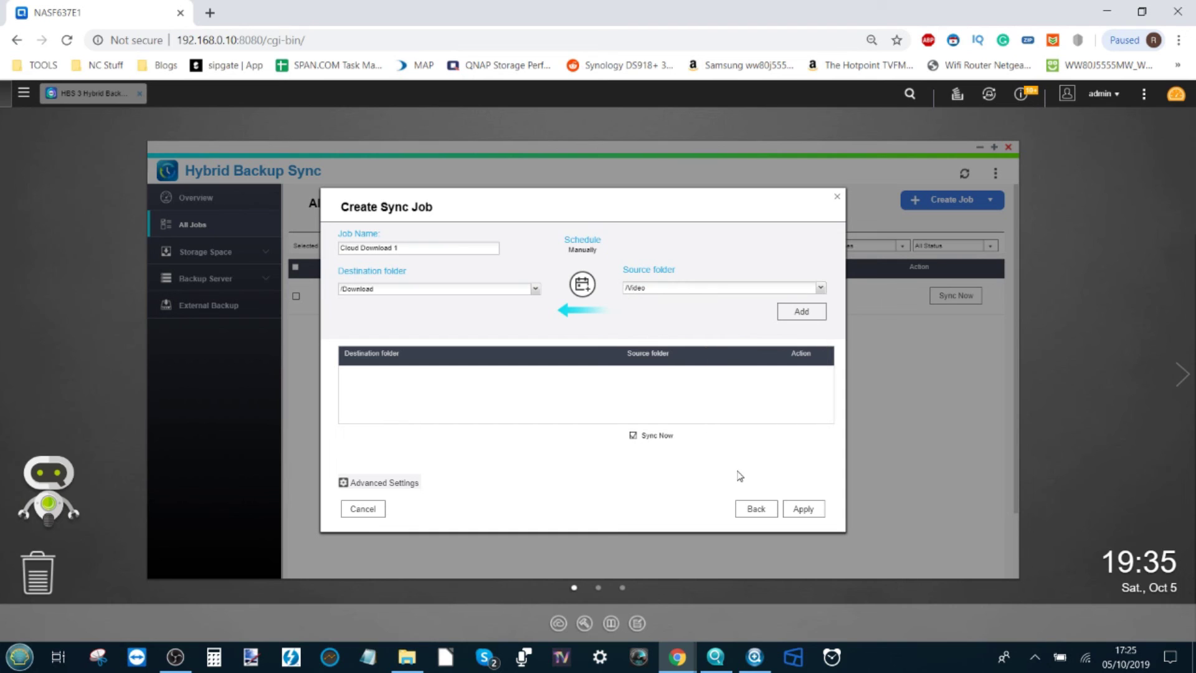
Add the /Video to /Download pair, turn off Sync Now, and save Cloud Download 1.
click(390, 483)
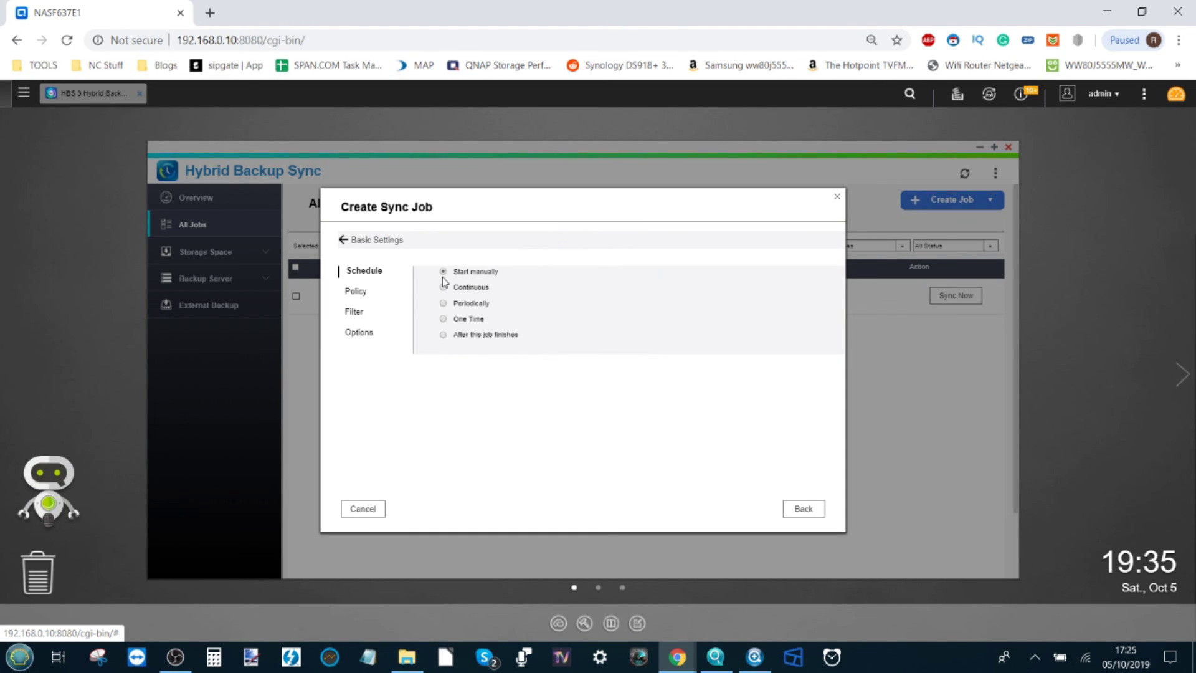
click(343, 240)
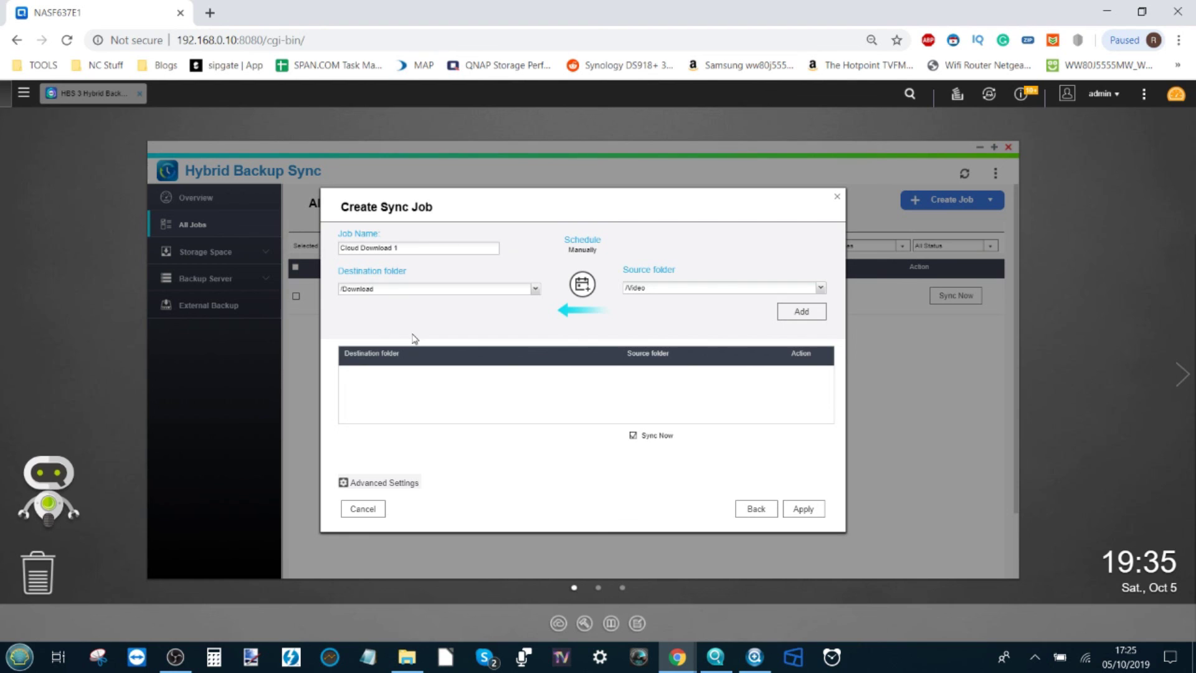
click(801, 312)
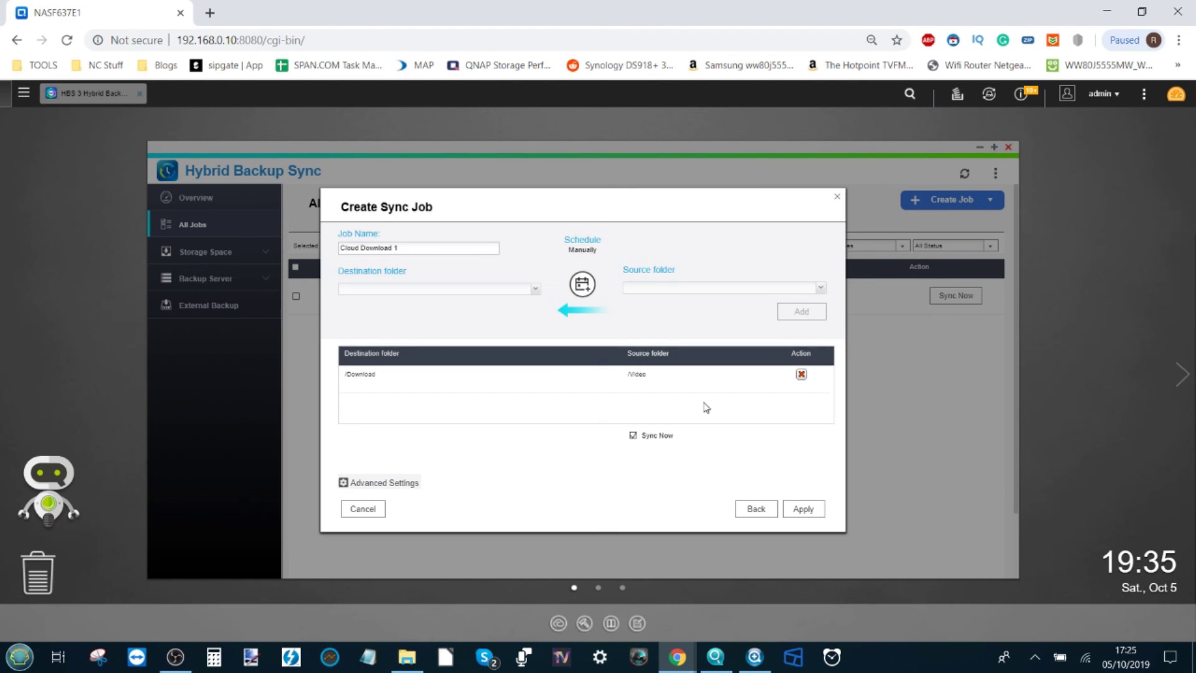
click(632, 436)
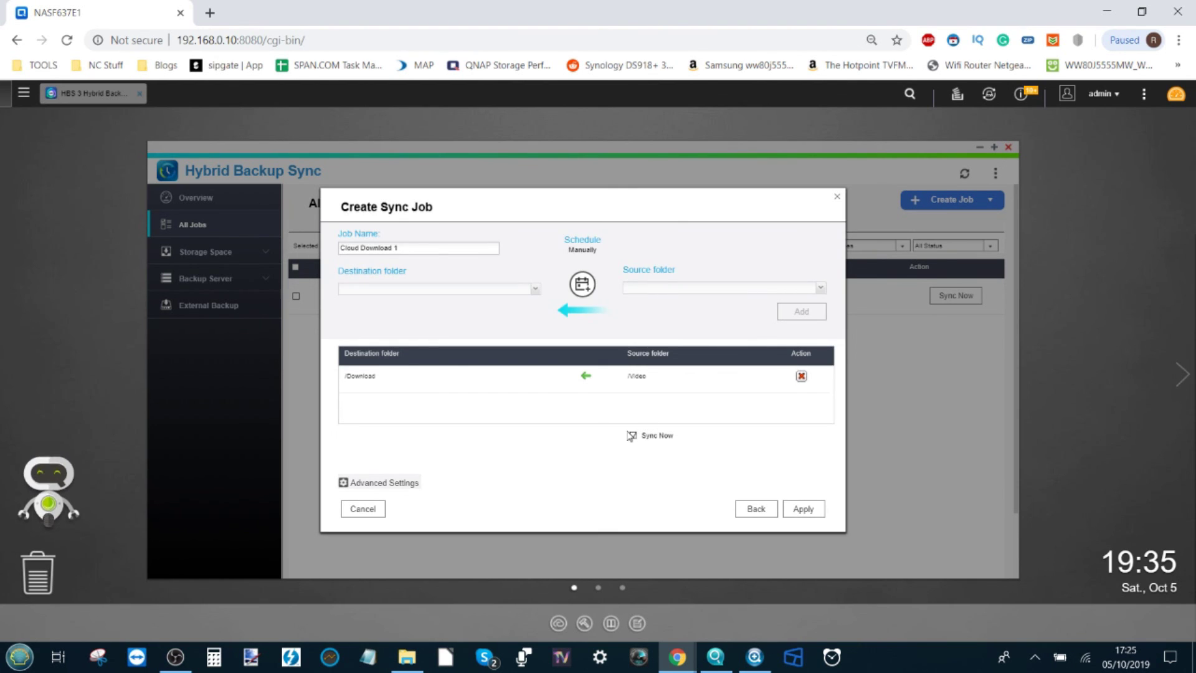
click(804, 510)
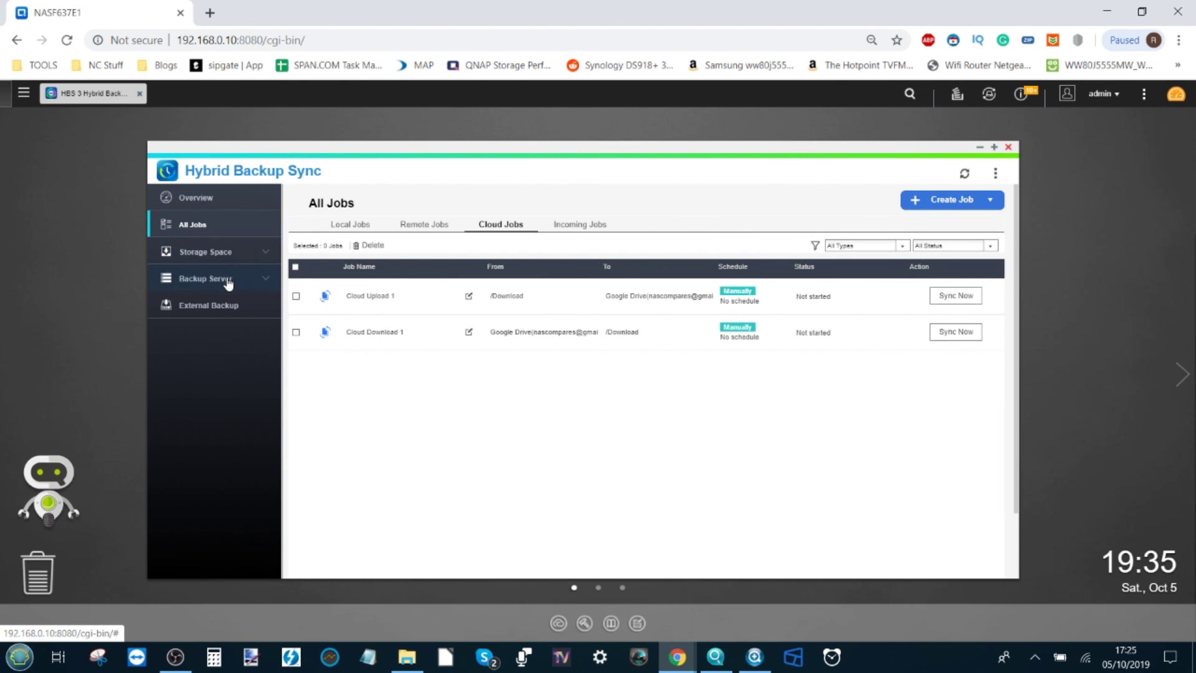
Browse the External Backup, Backup Server and Storage Space sections, then return to All Jobs.
click(223, 303)
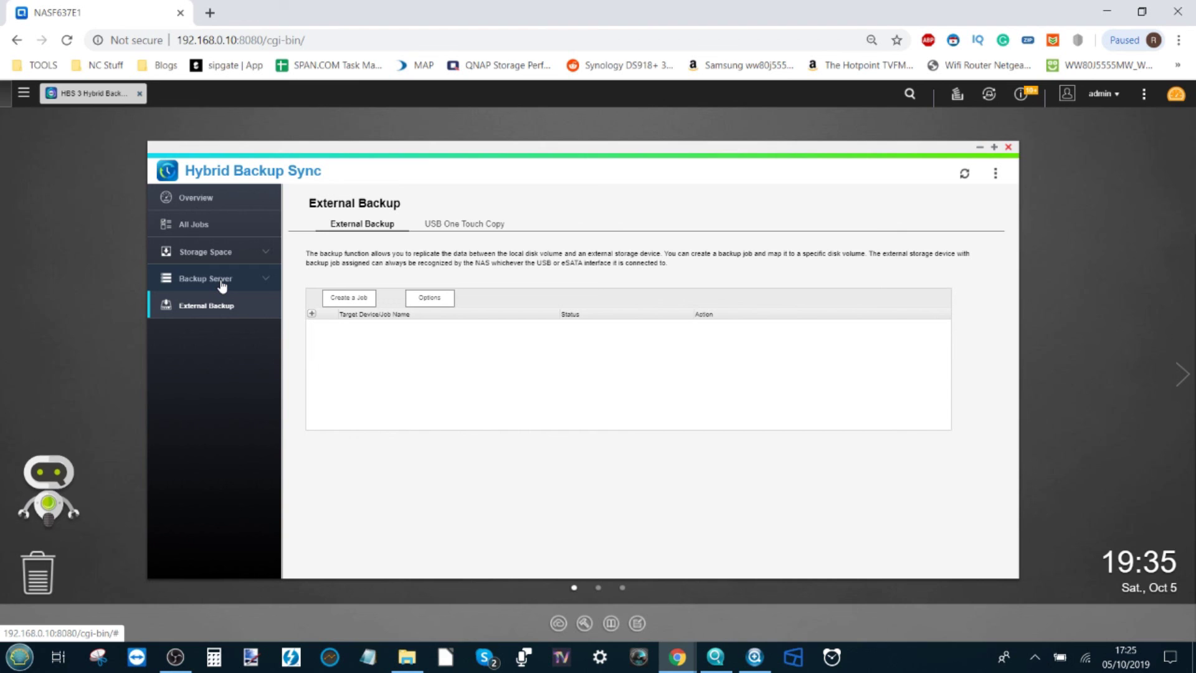
click(222, 285)
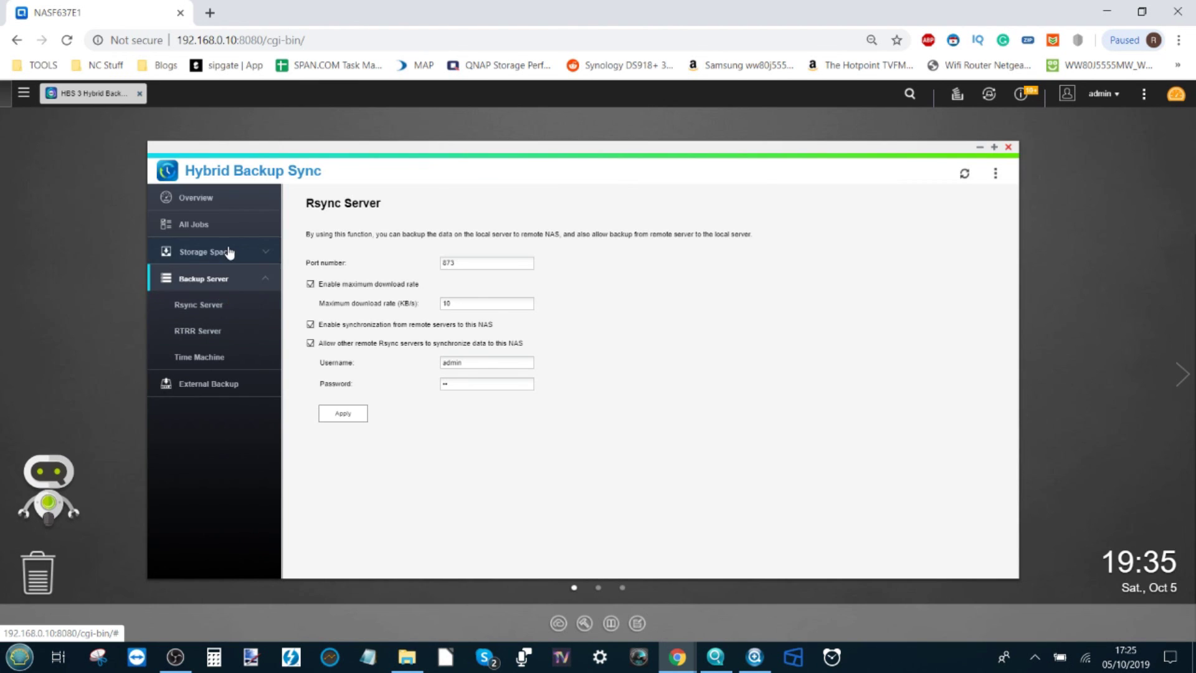
click(228, 252)
click(215, 228)
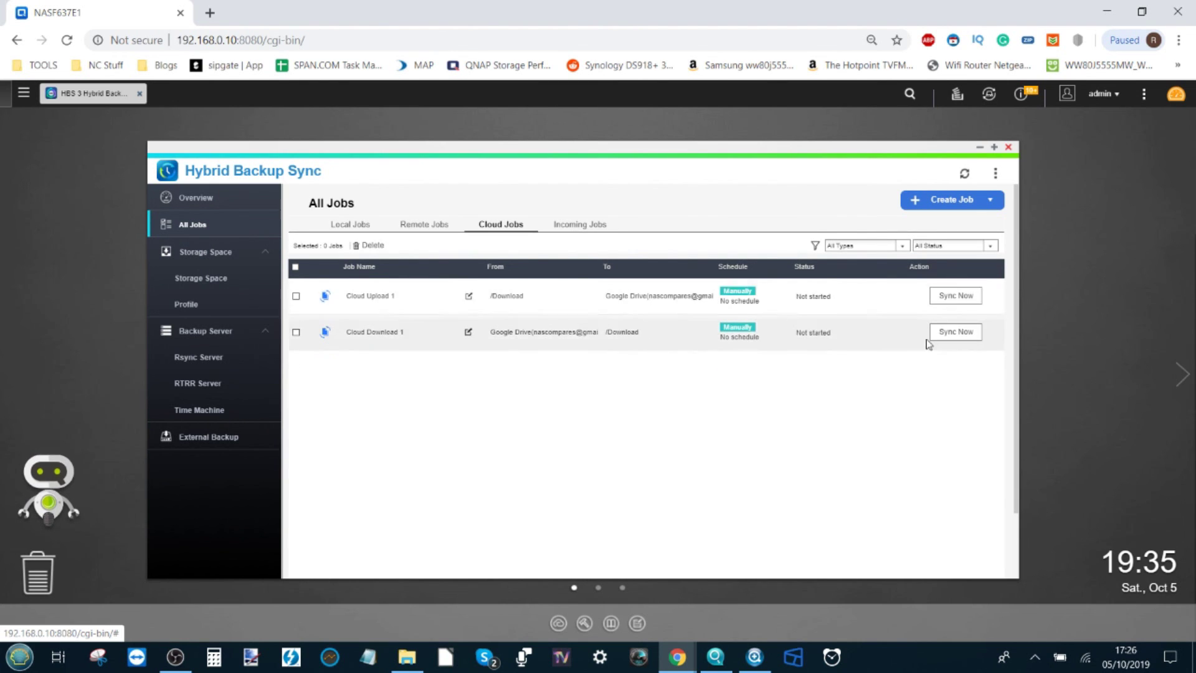
Run Sync Now on the Cloud Upload 1 and Cloud Download 1 jobs.
click(956, 296)
click(953, 332)
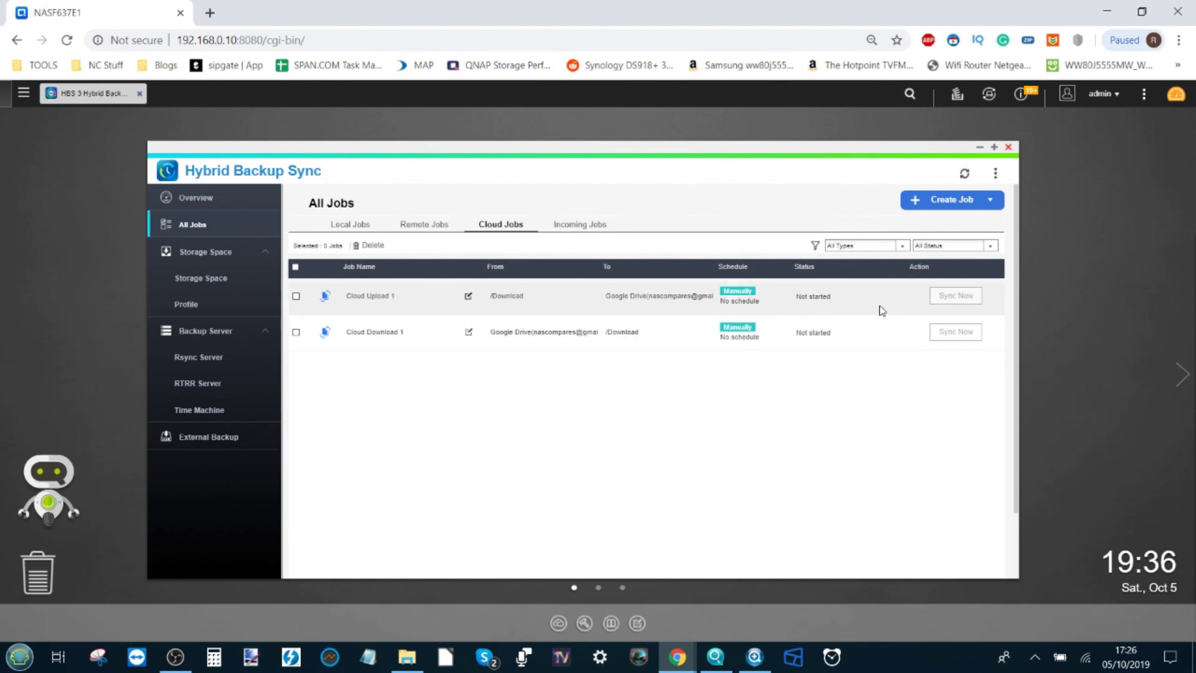